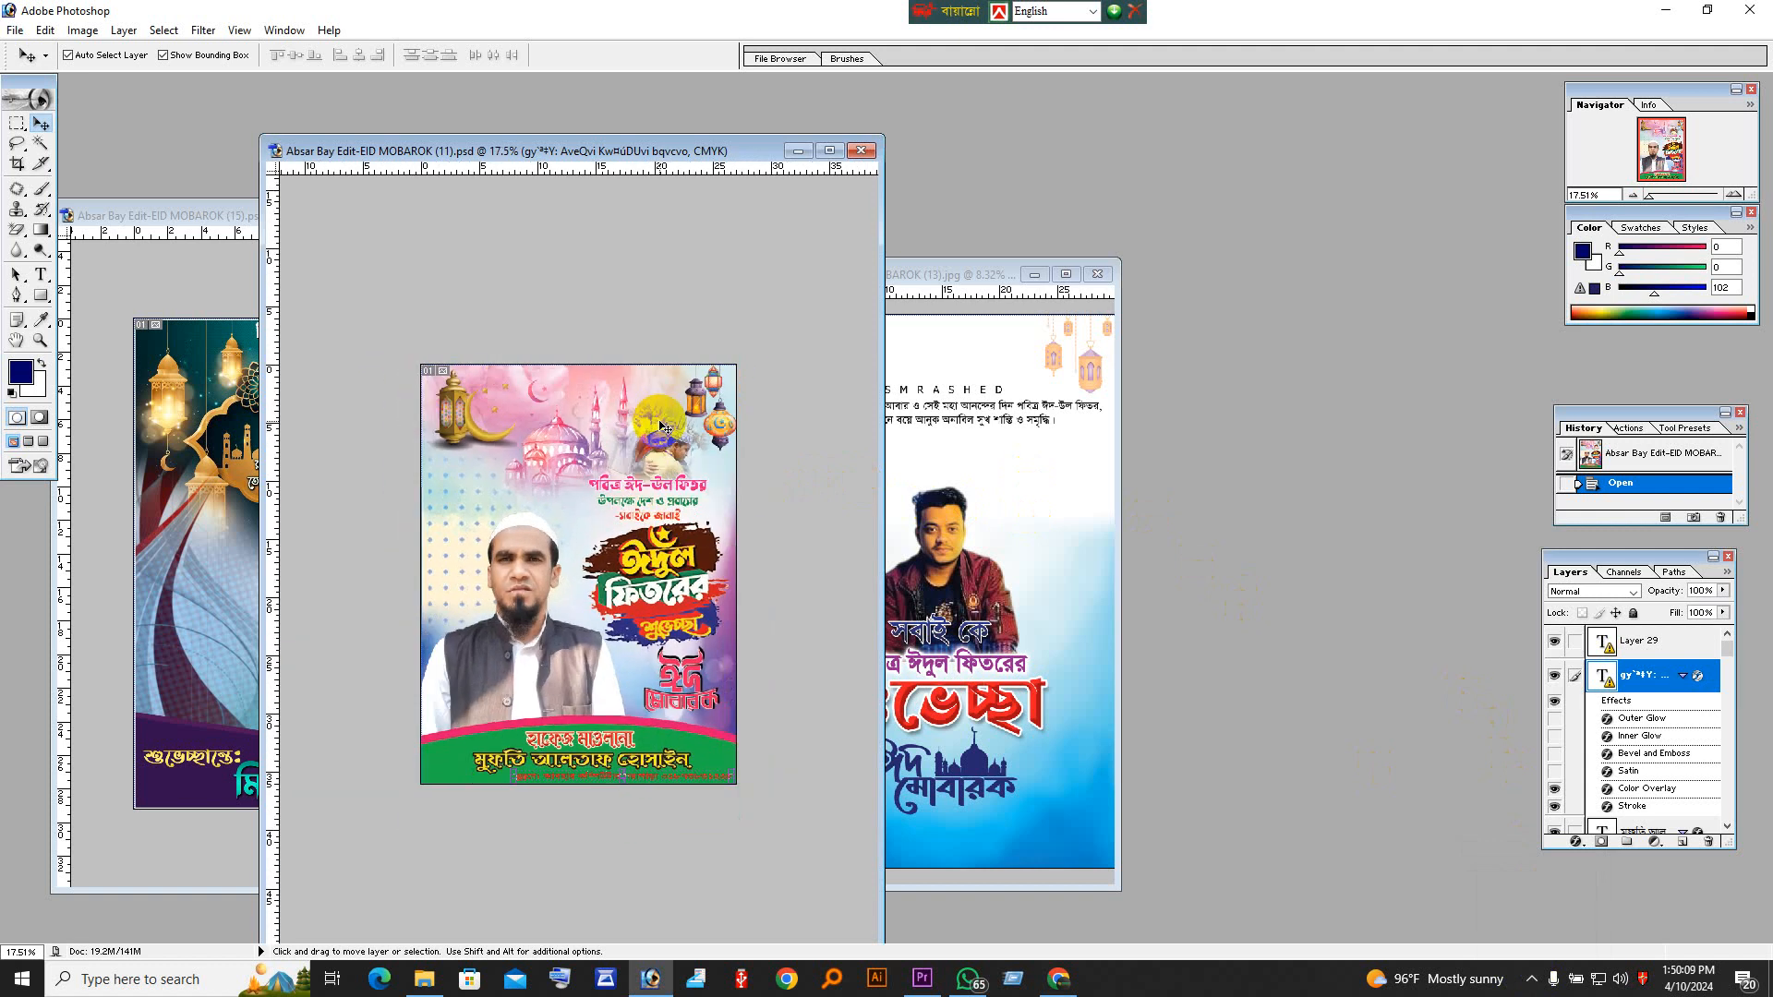
# Step: Switch between the EID MOBAROK (11) and EID MOBAROK (15) posters and check each document's color mode
pyautogui.scroll(-1, 650, 399)
pyautogui.scroll(4, 608, 306)
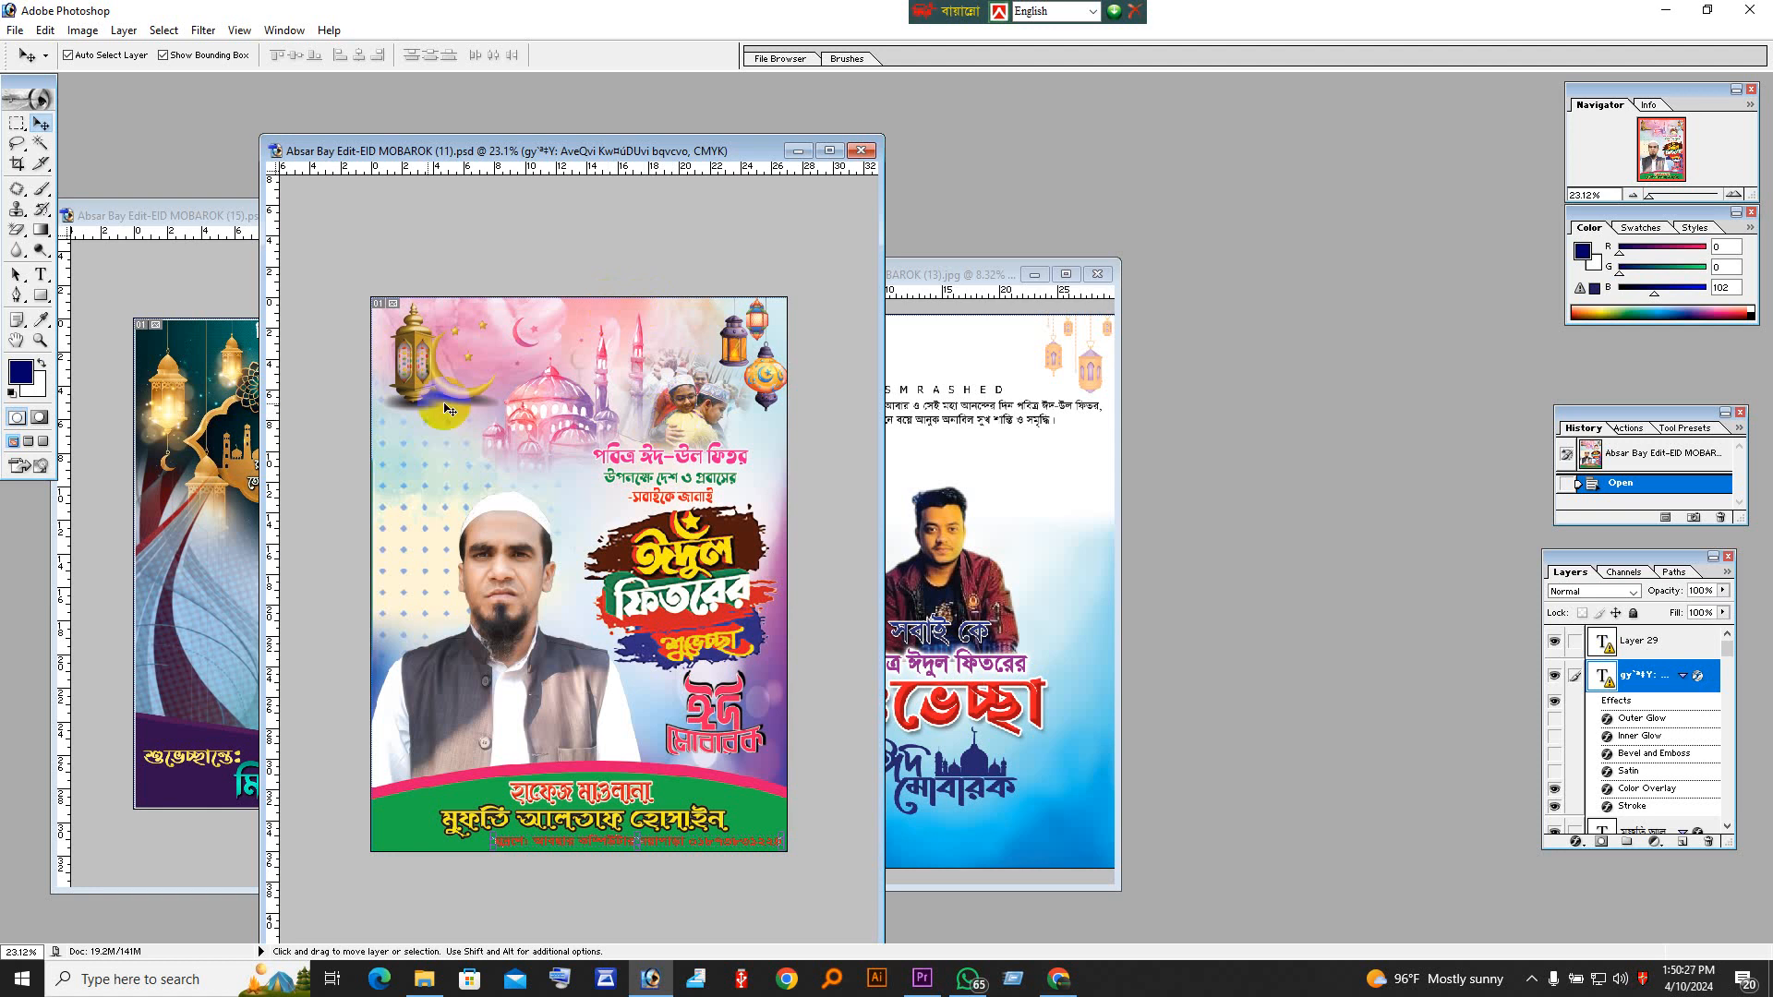
pyautogui.click(231, 388)
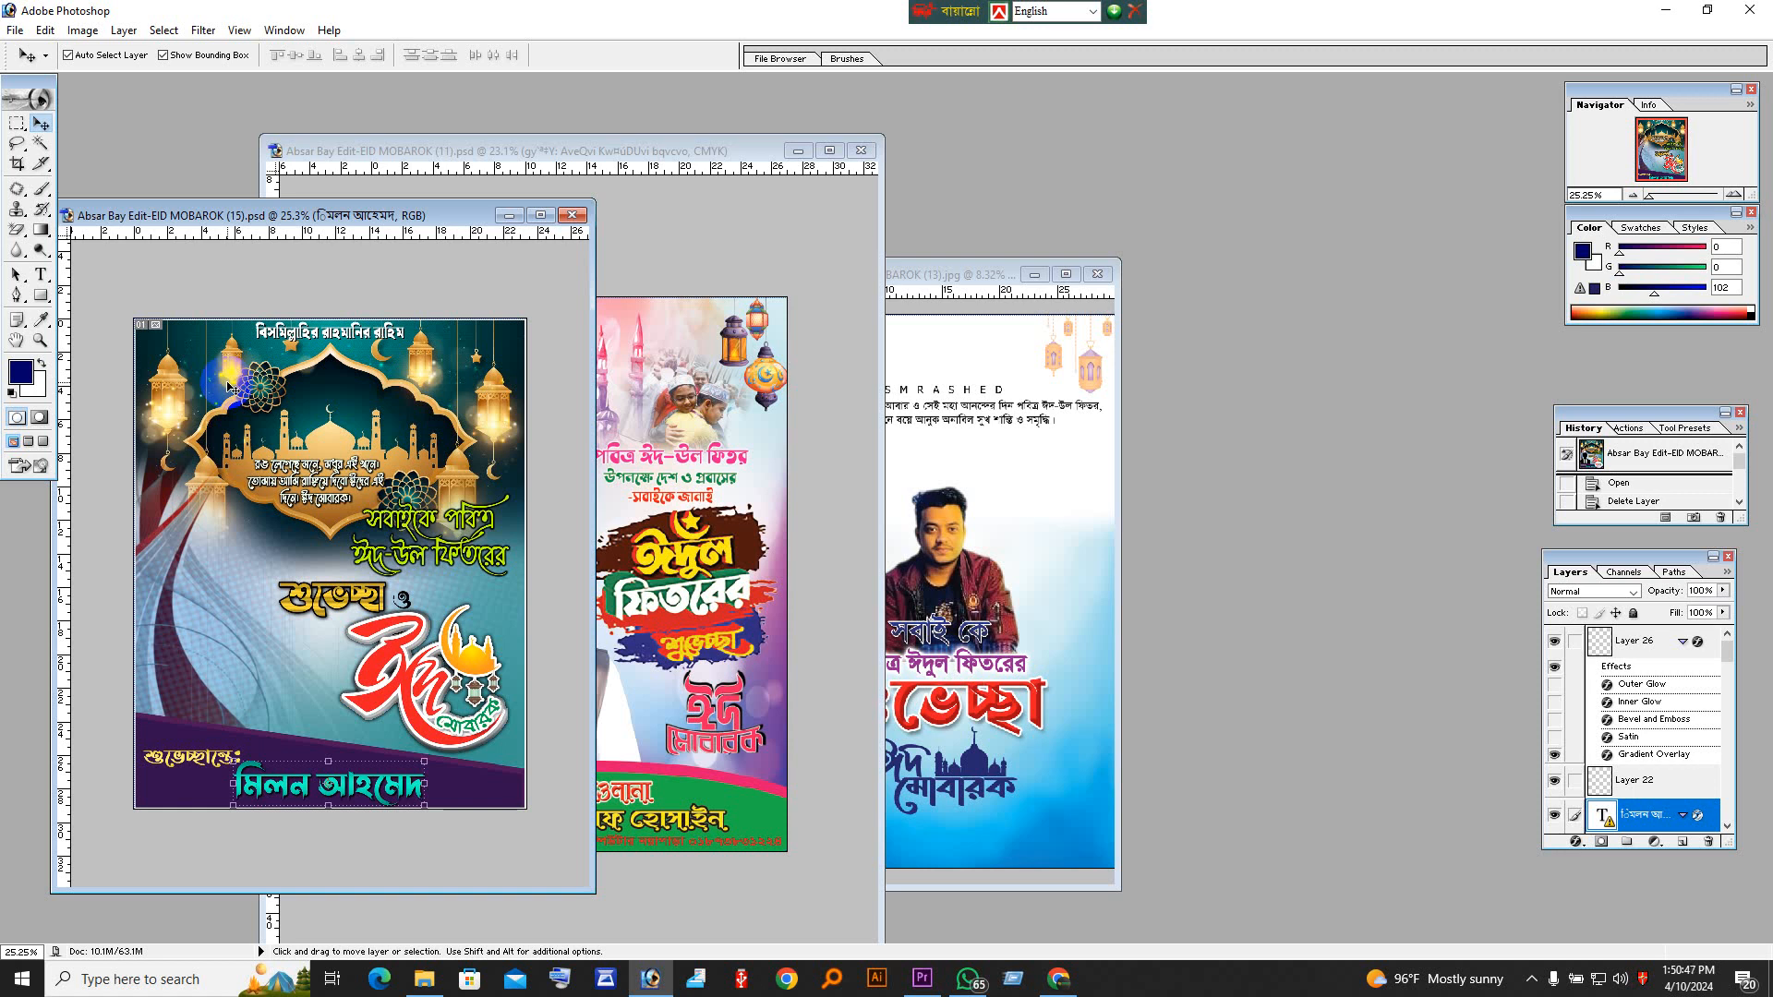
pyautogui.click(724, 206)
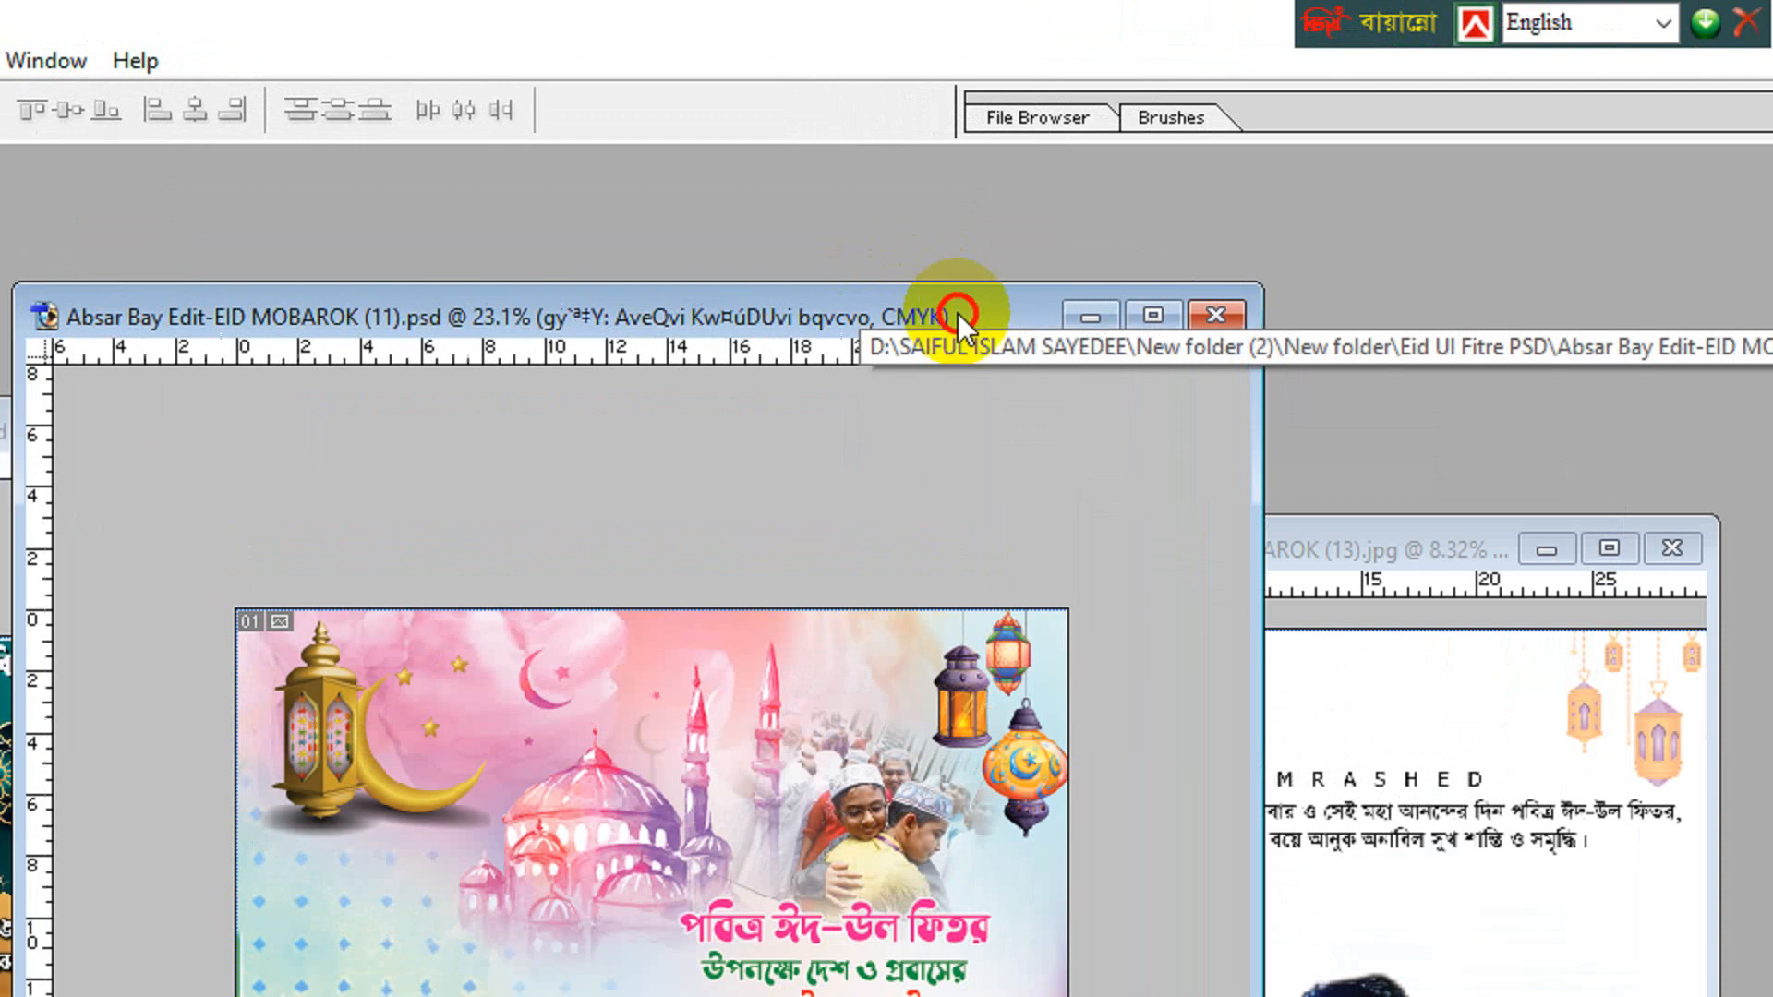
pyautogui.moveTo(957, 313); pyautogui.dragTo(924, 313)
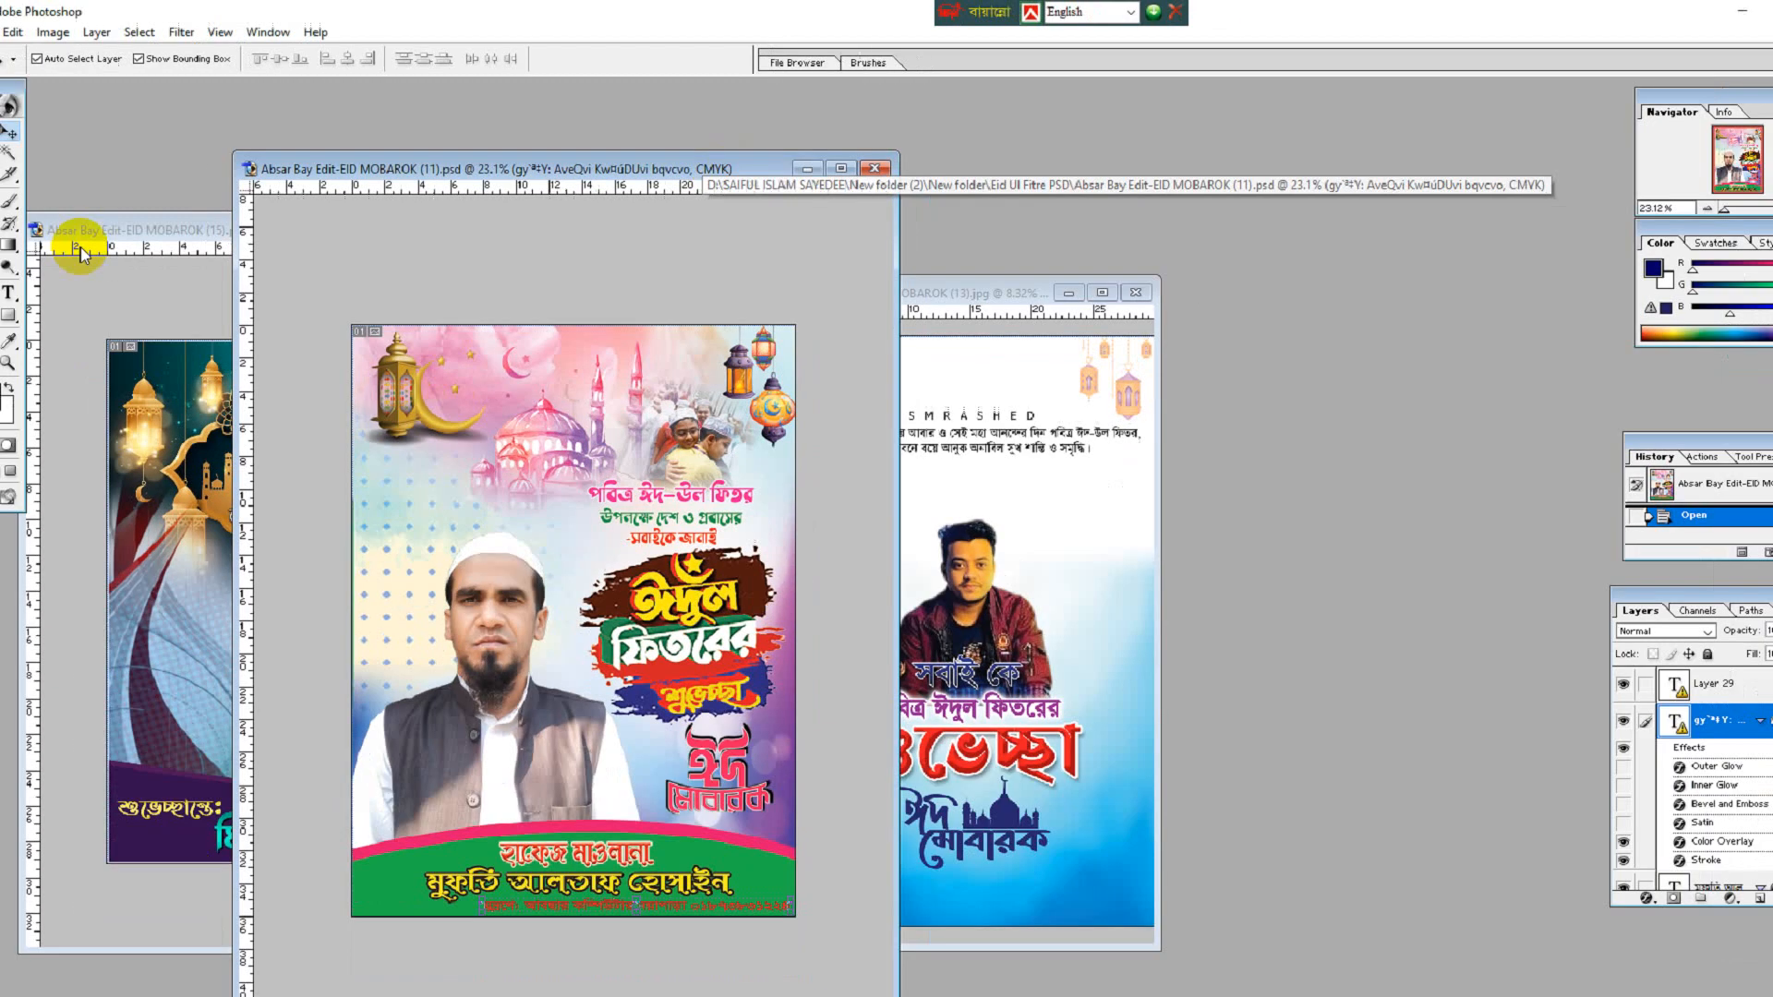
pyautogui.click(197, 263)
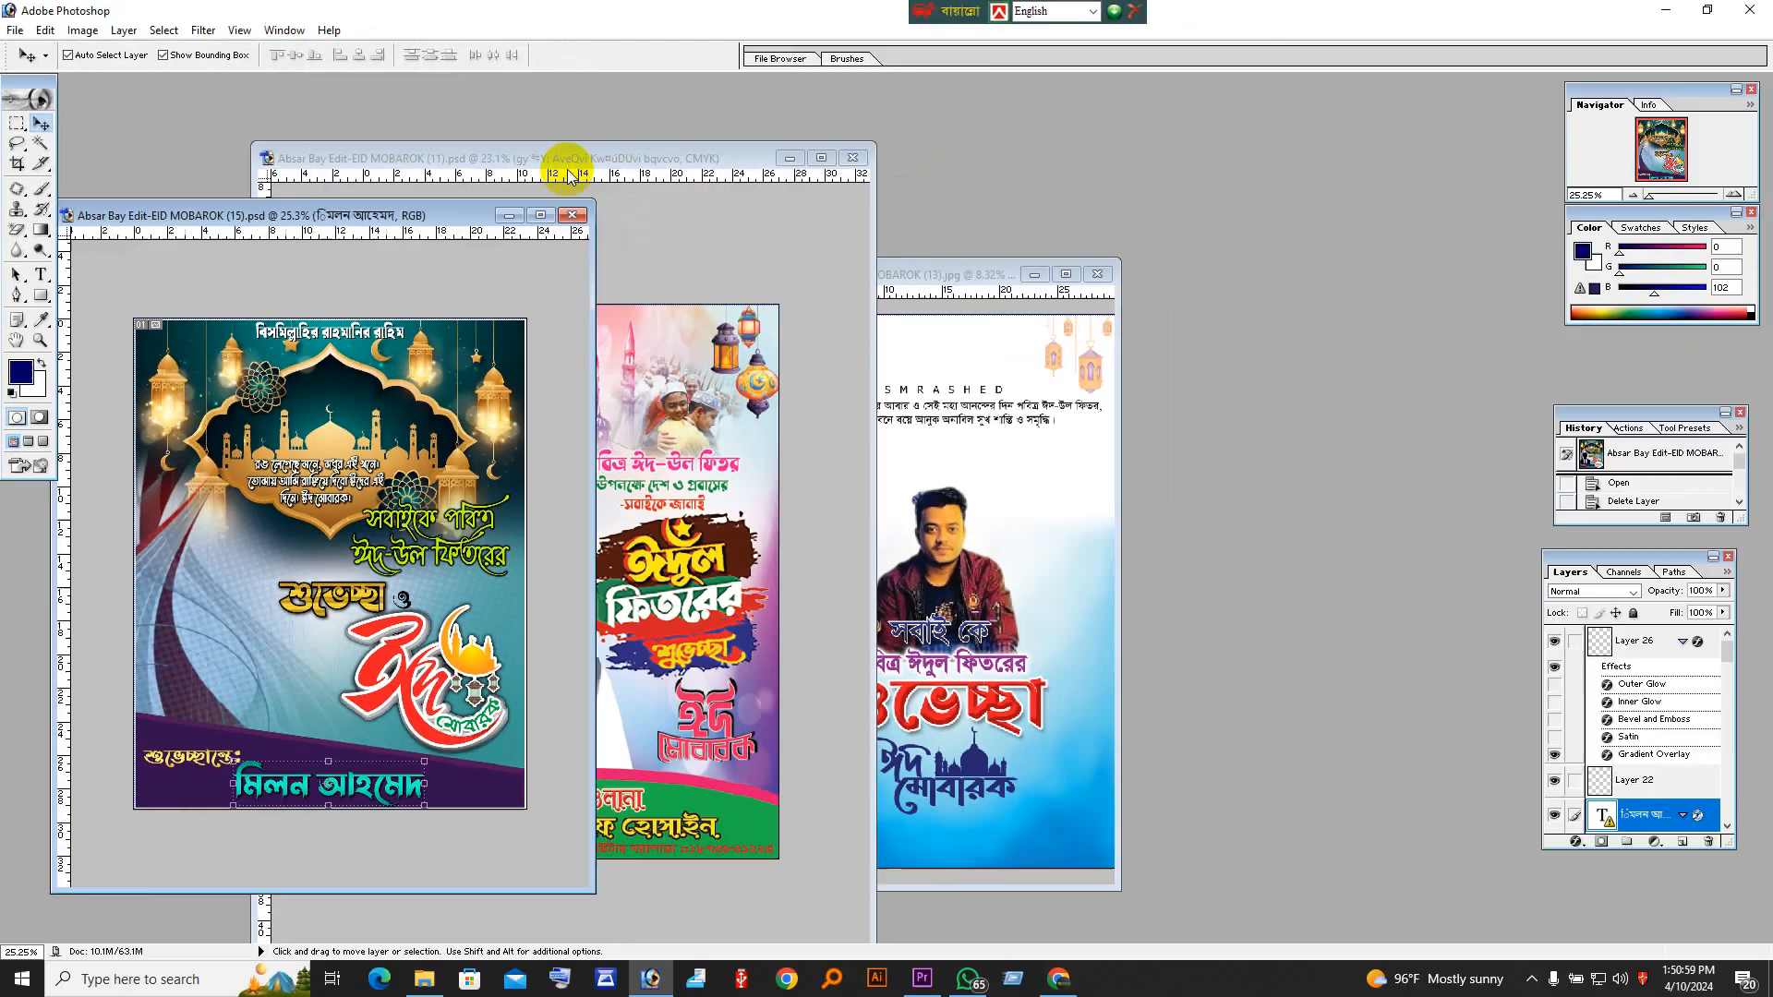
pyautogui.click(570, 174)
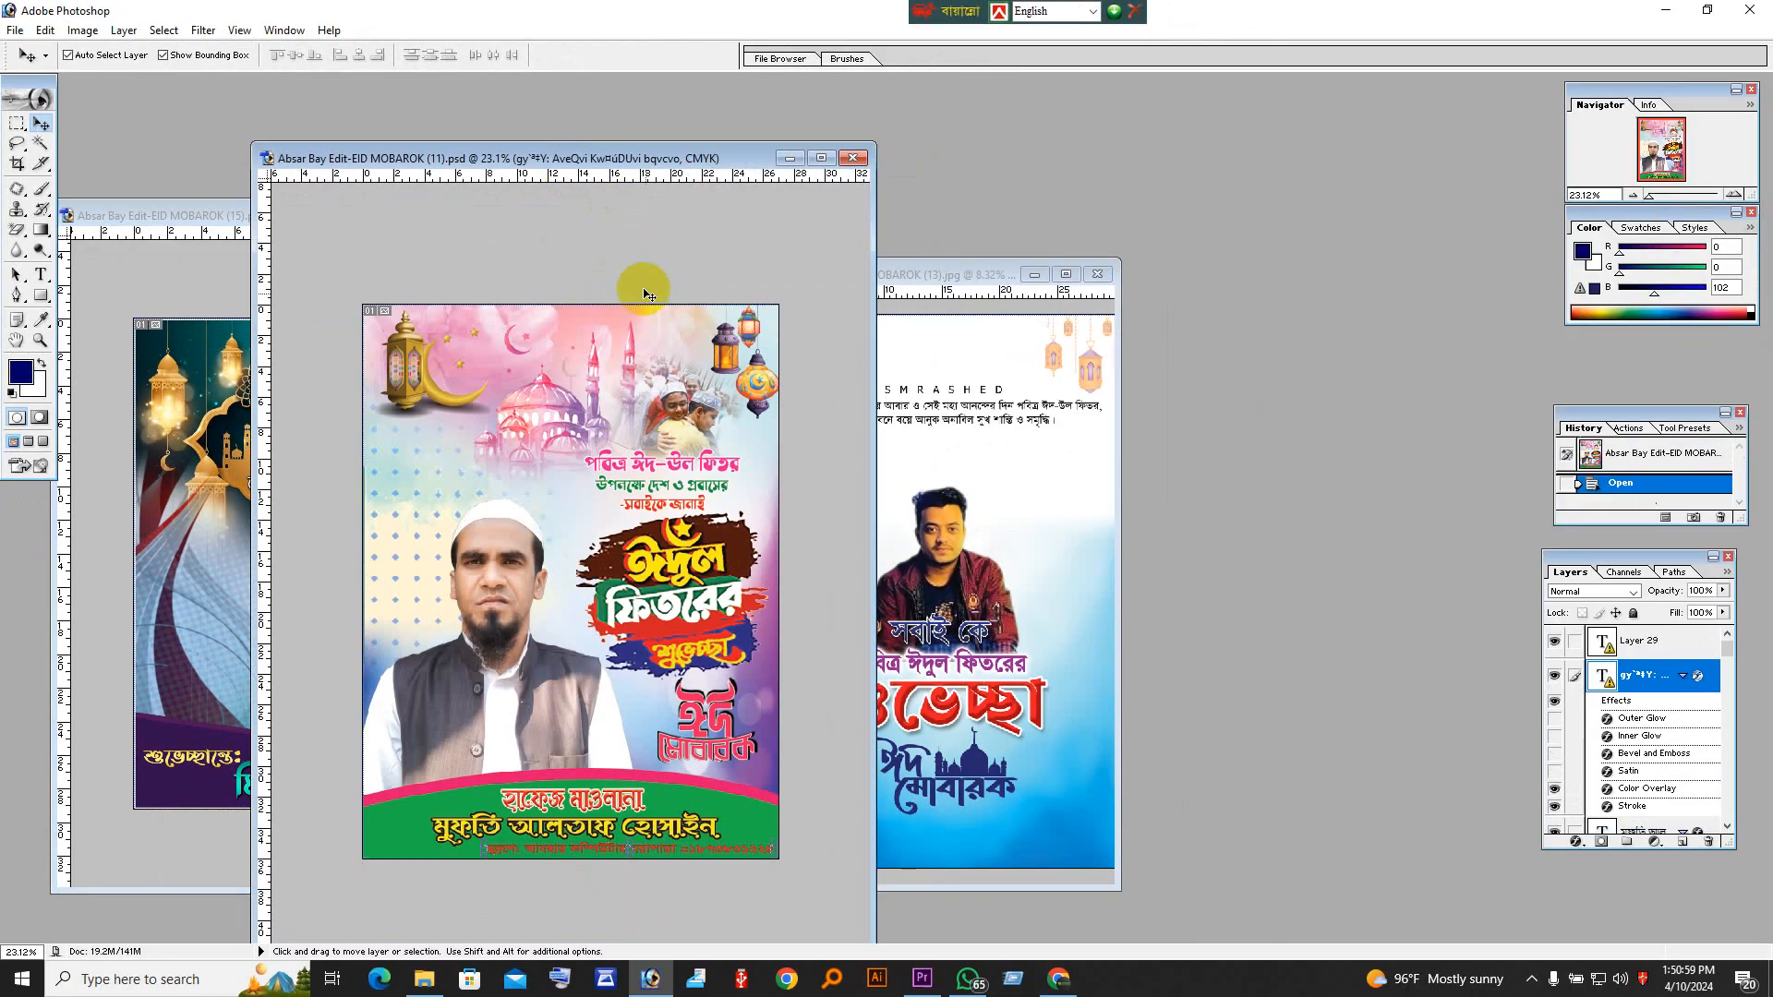
# Step: Examine the greeting lettering and the green name banner on the EID MOBAROK (11) poster up close
pyautogui.scroll(1, 620, 350)
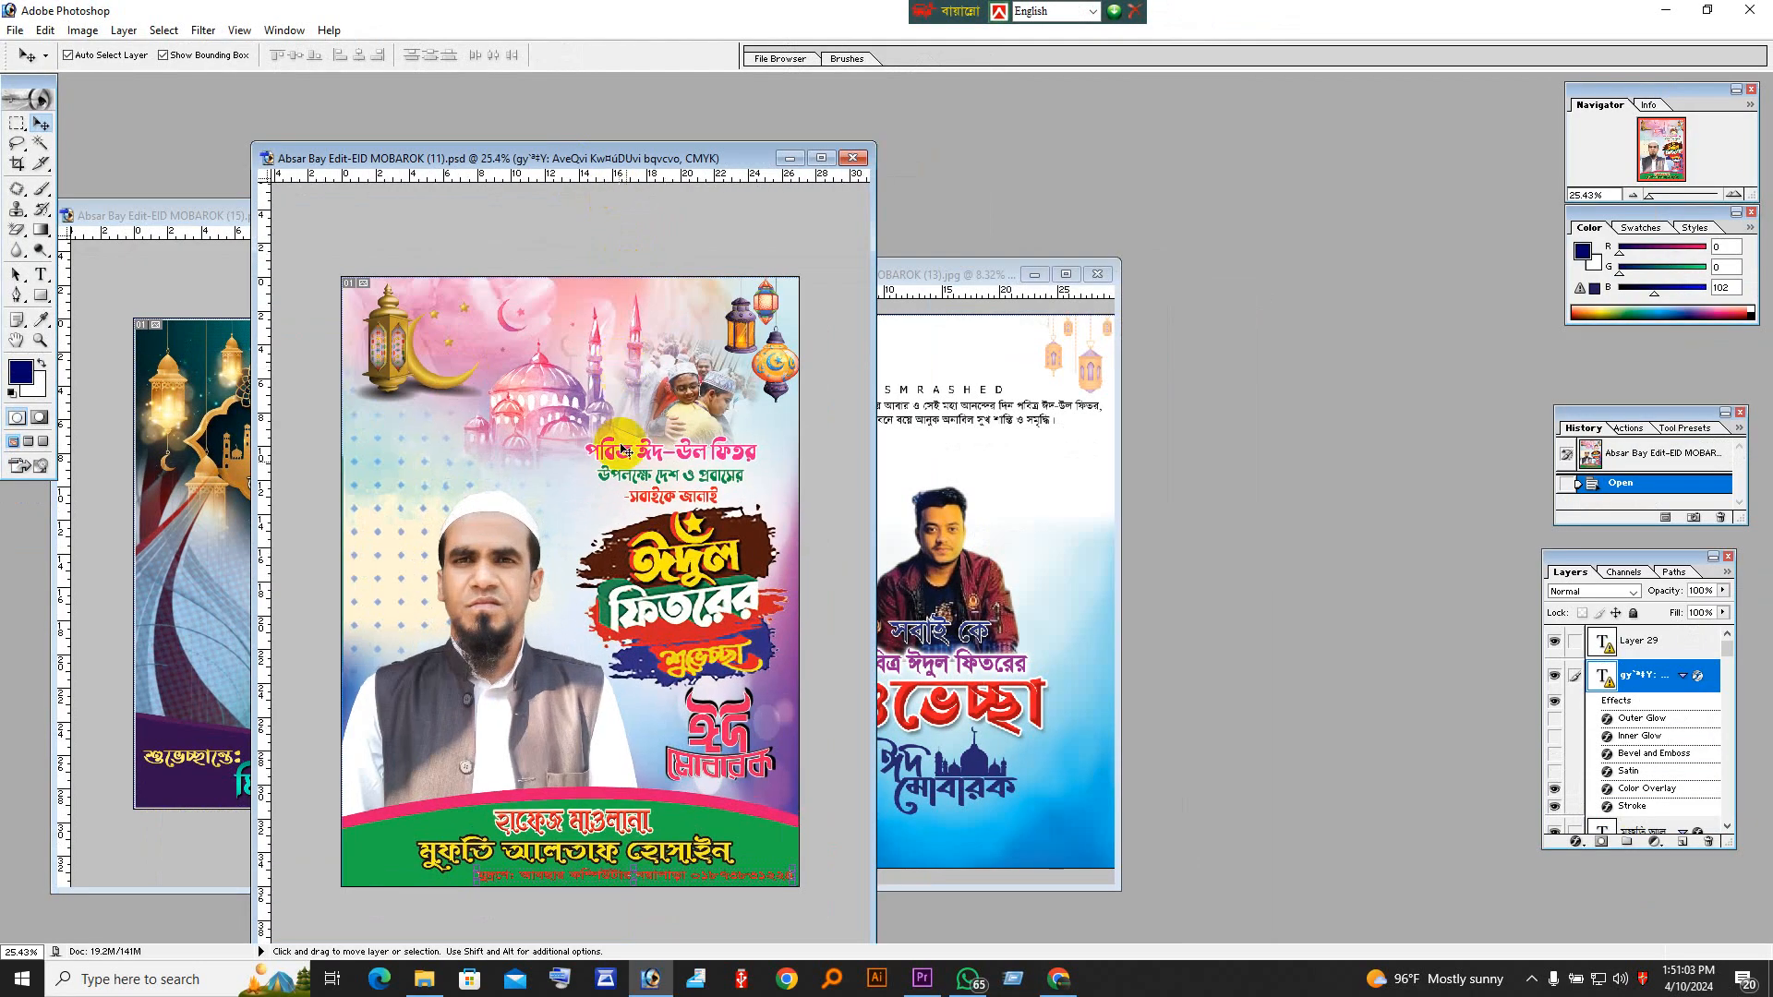
pyautogui.hotkey('ctrl', 'space')
pyautogui.click(668, 882)
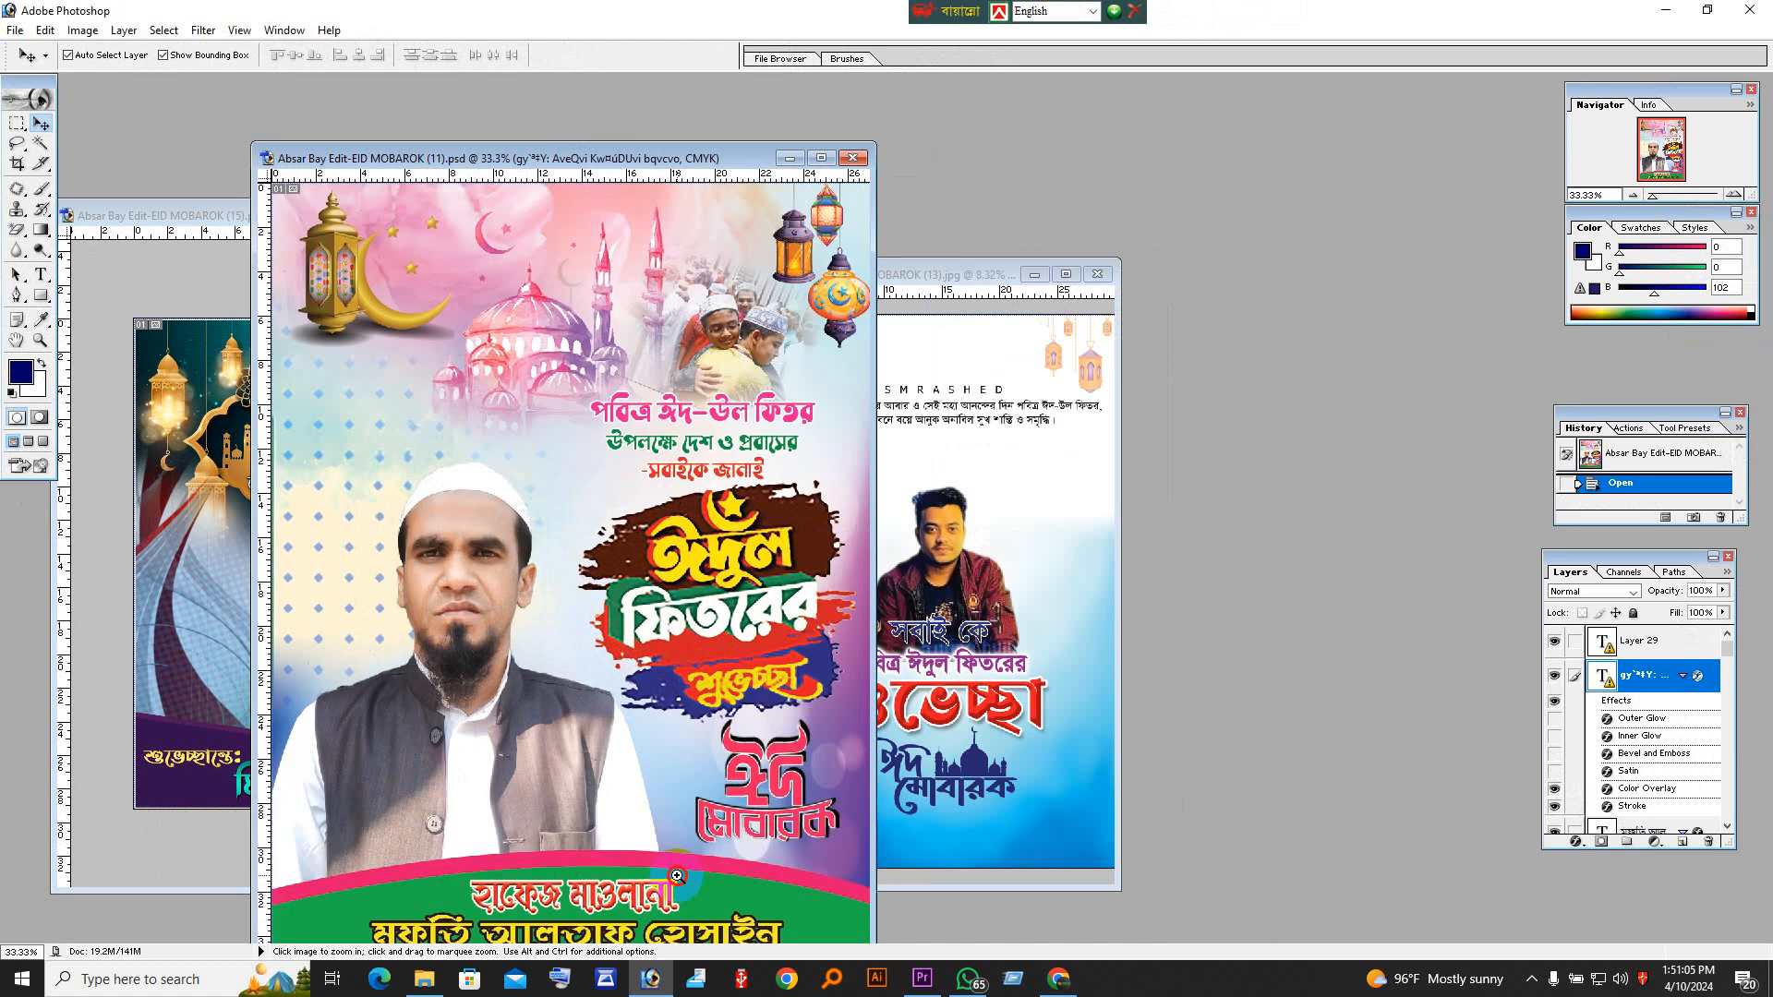
pyautogui.click(679, 867)
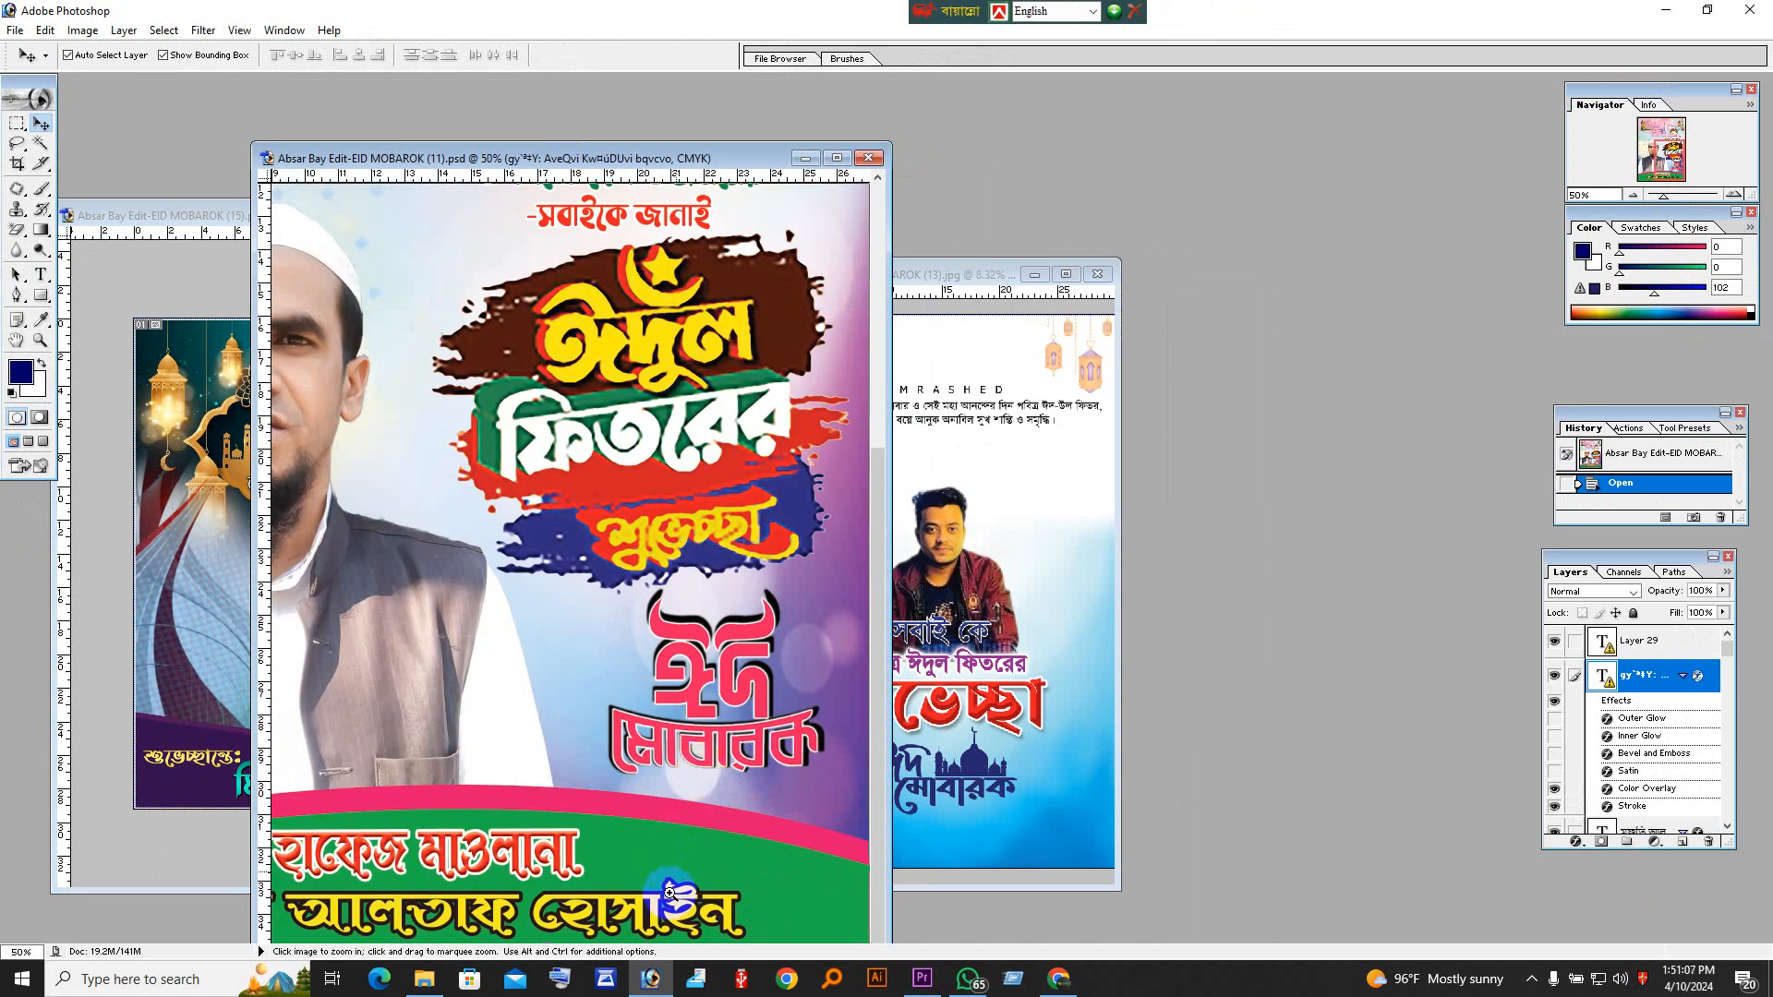
pyautogui.click(679, 866)
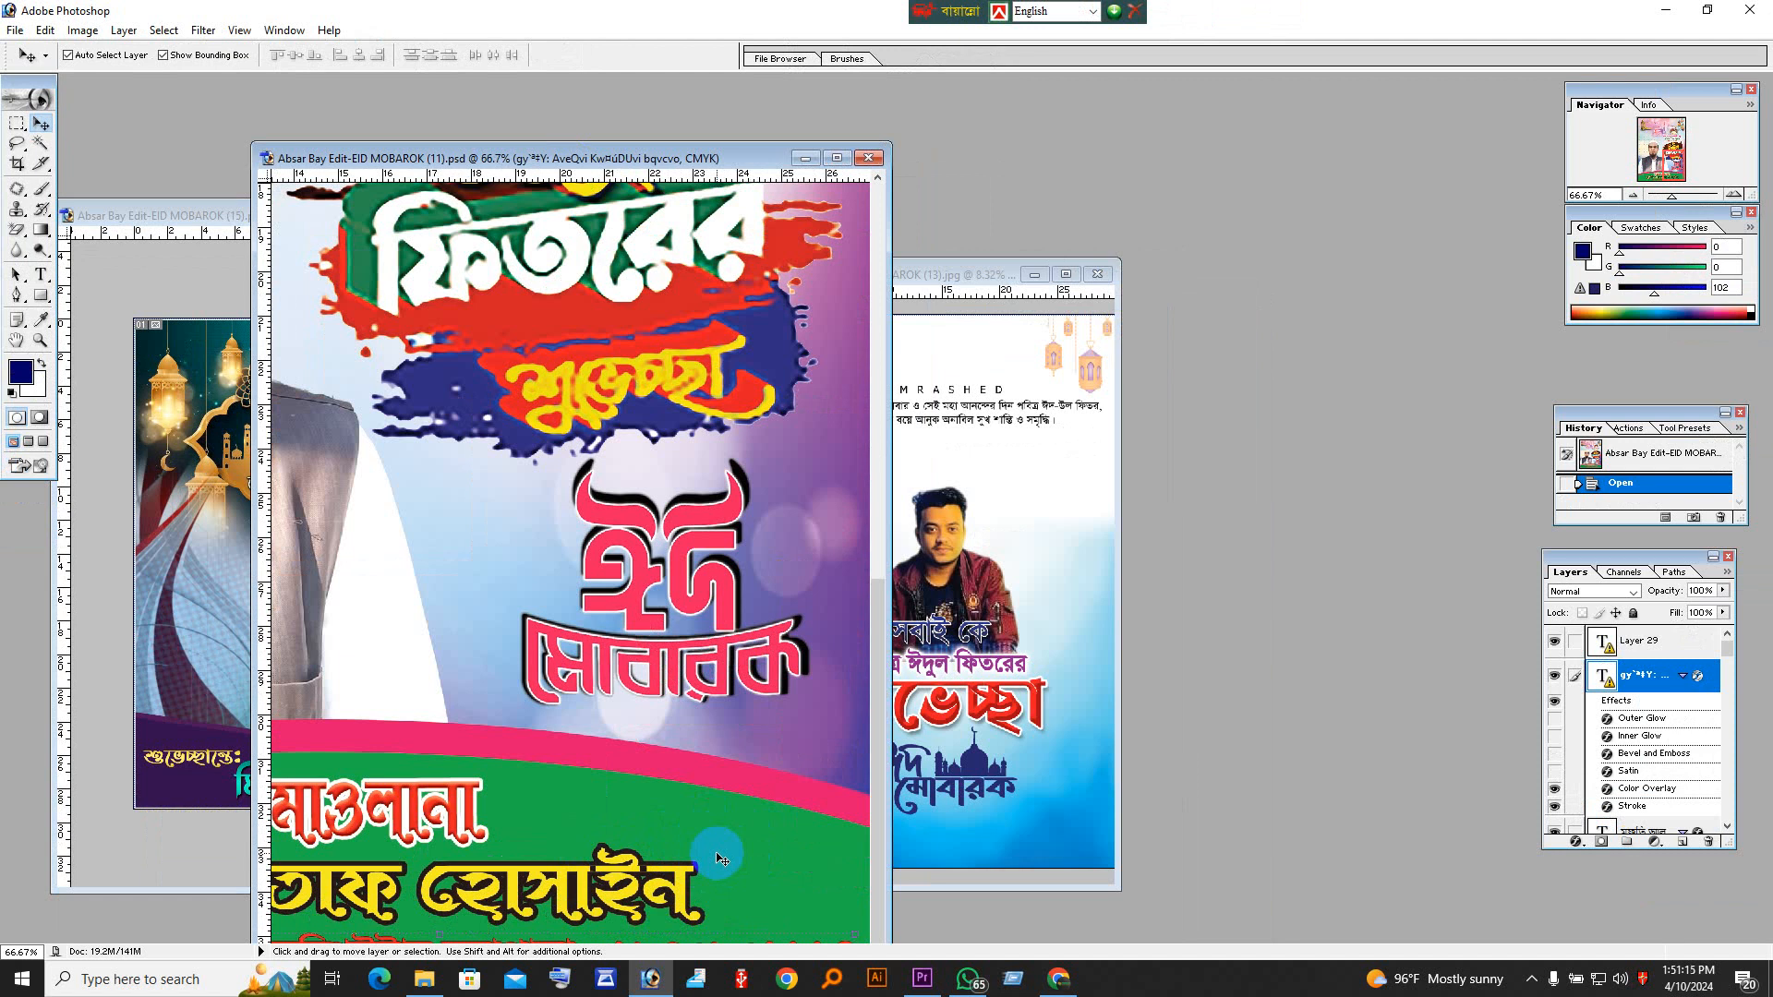
pyautogui.keyDown('alt'); pyautogui.click(548, 623); pyautogui.keyUp('alt')
pyautogui.keyDown('alt'); pyautogui.click(548, 624); pyautogui.keyUp('alt')
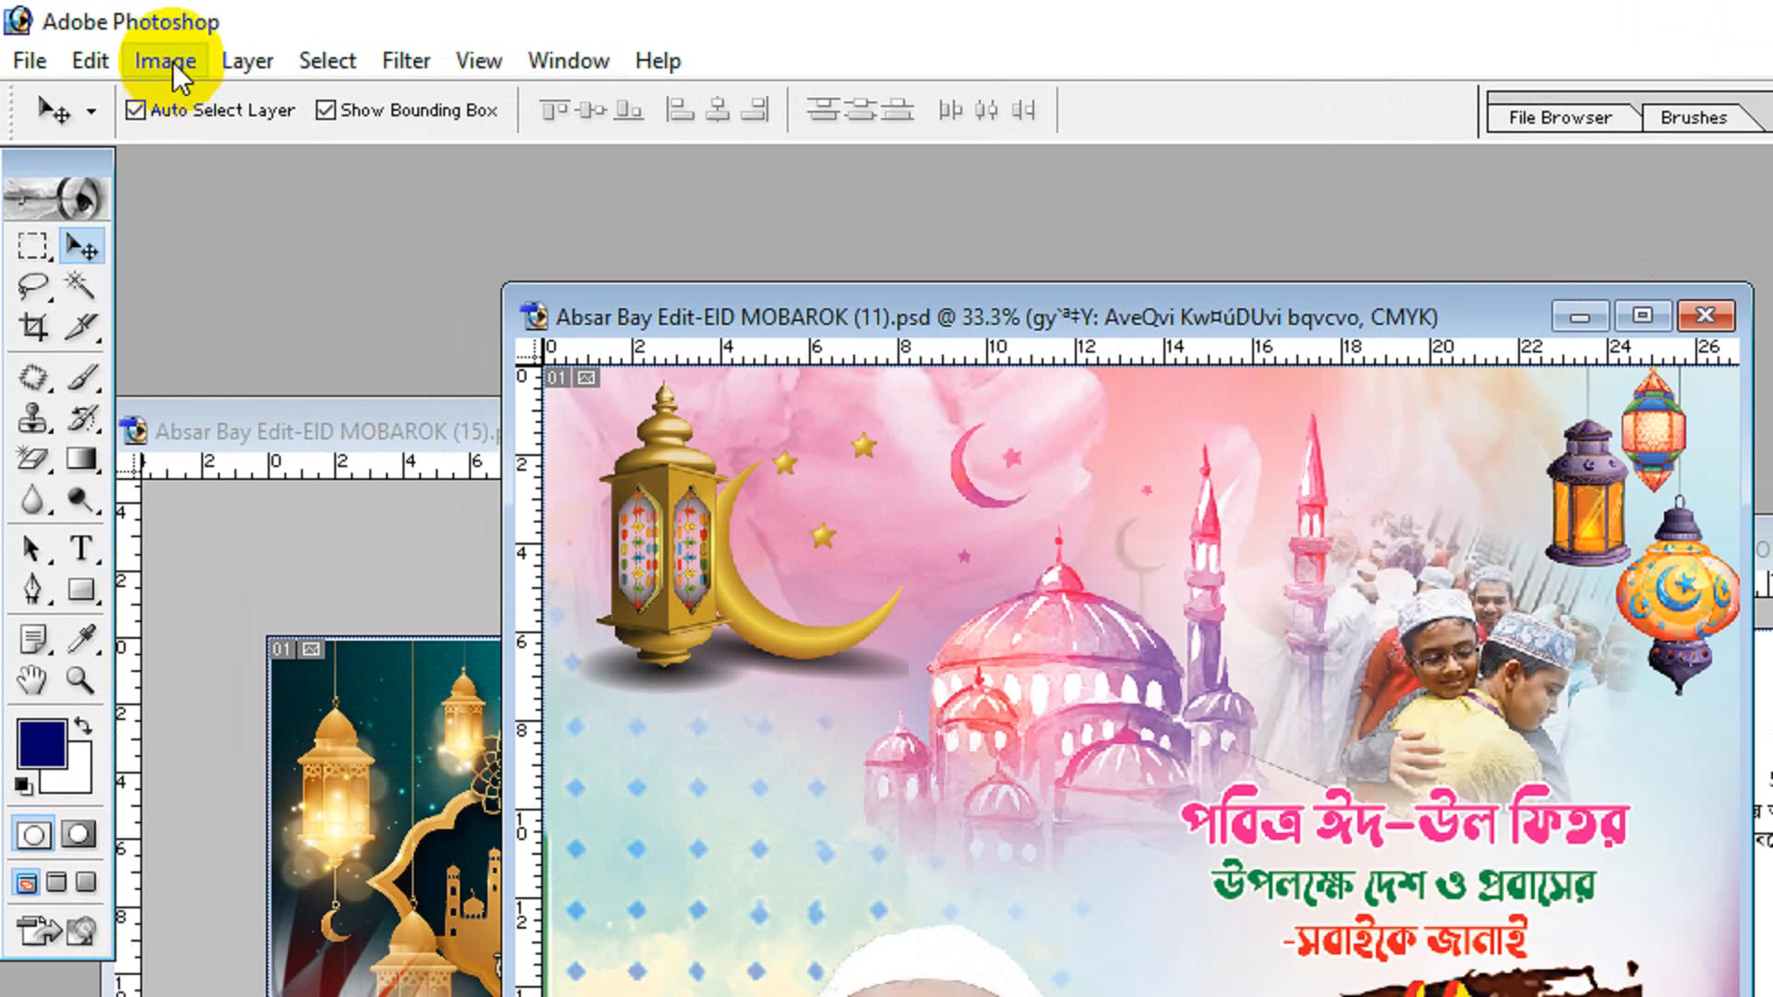
# Step: Convert the EID MOBAROK (11) poster from CMYK to RGB Color, merging its layers
pyautogui.click(152, 64)
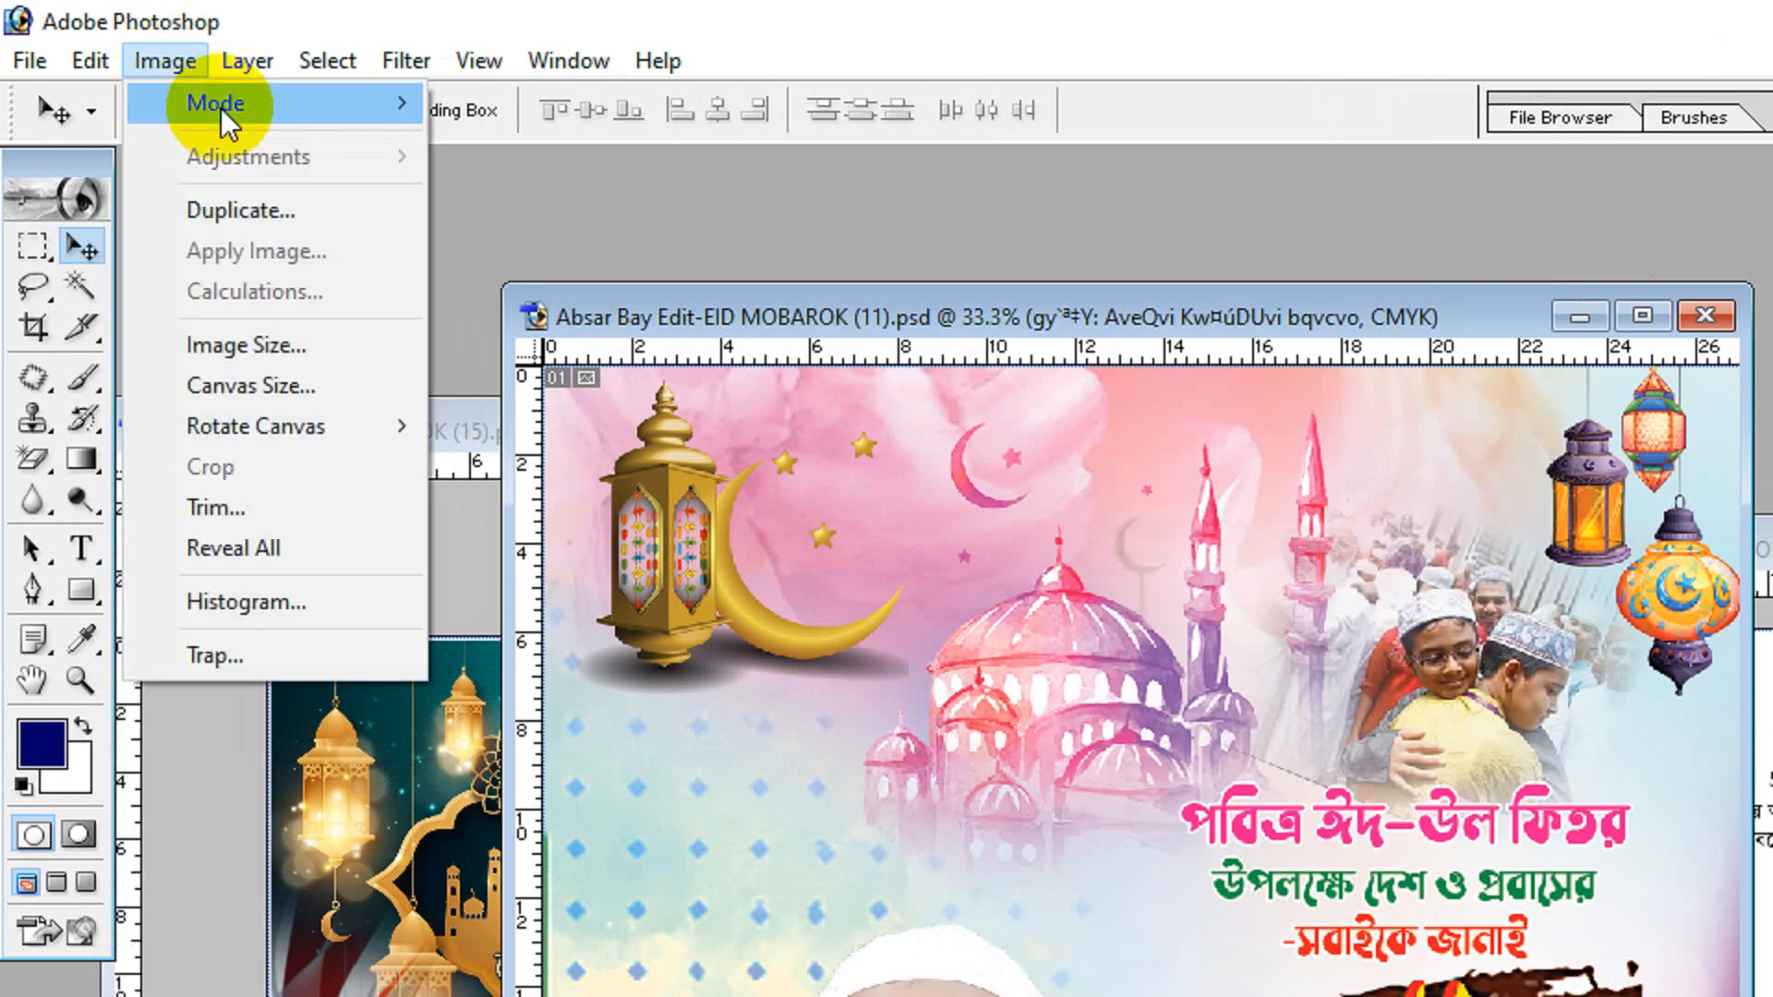
pyautogui.moveTo(319, 102)
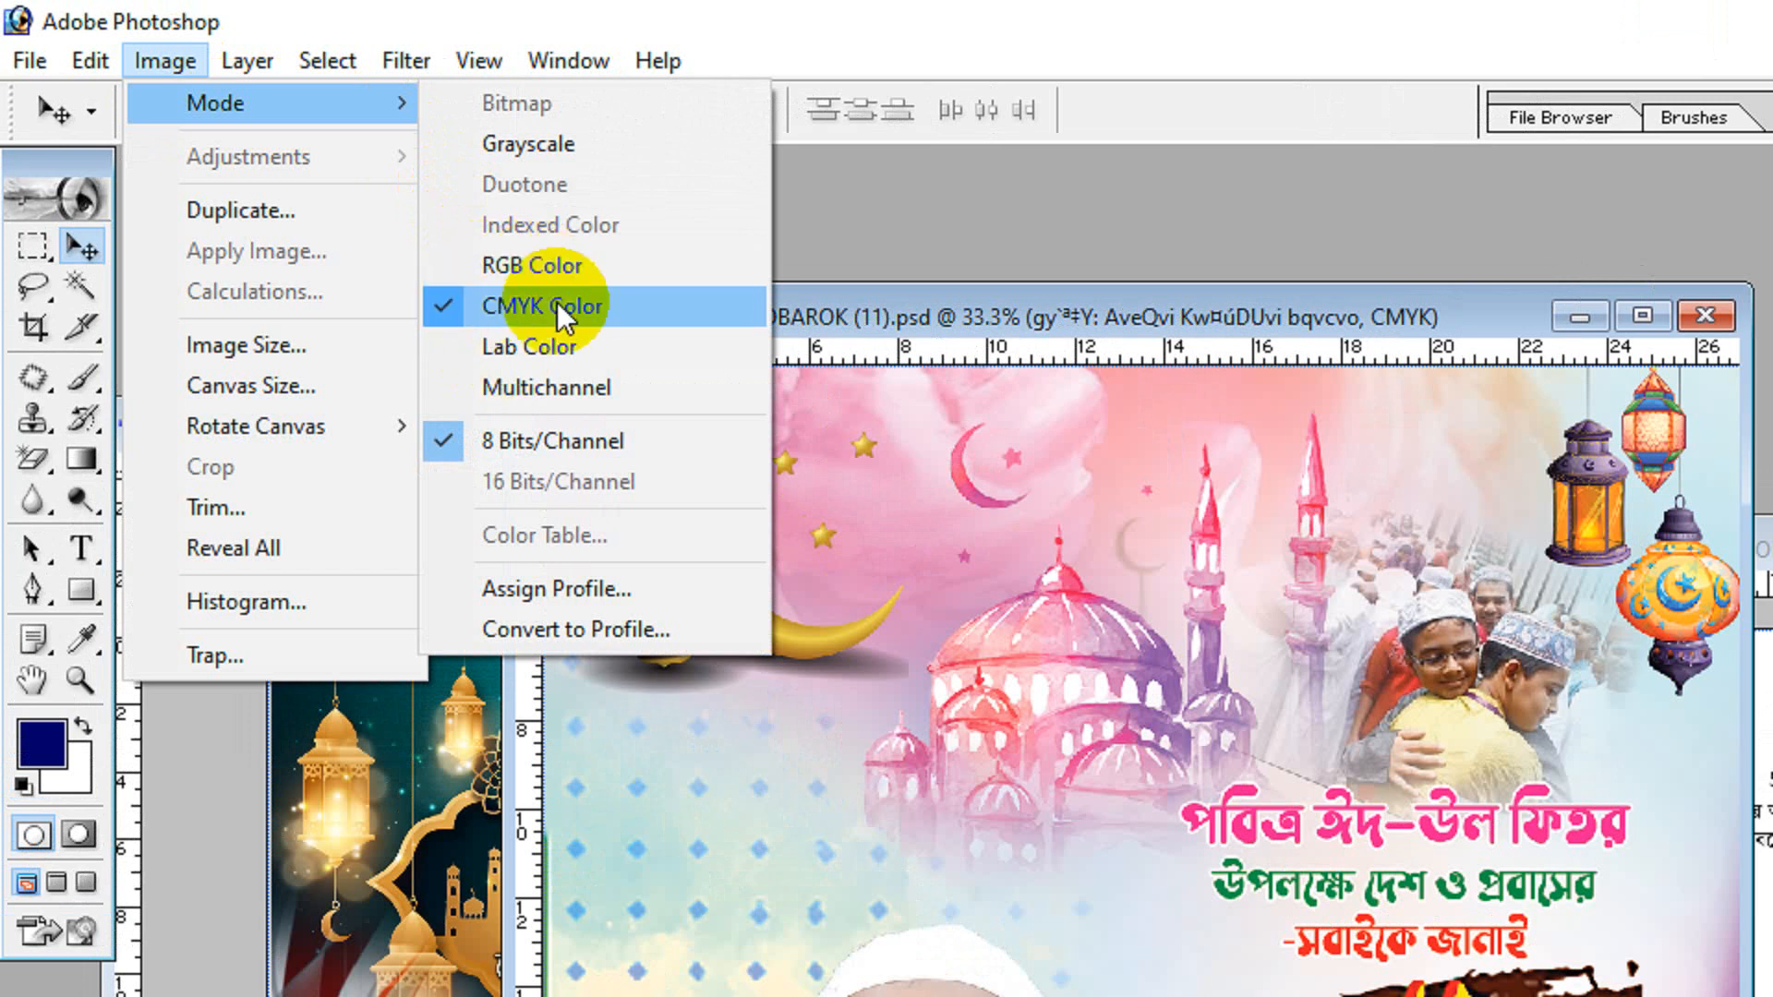
pyautogui.click(497, 283)
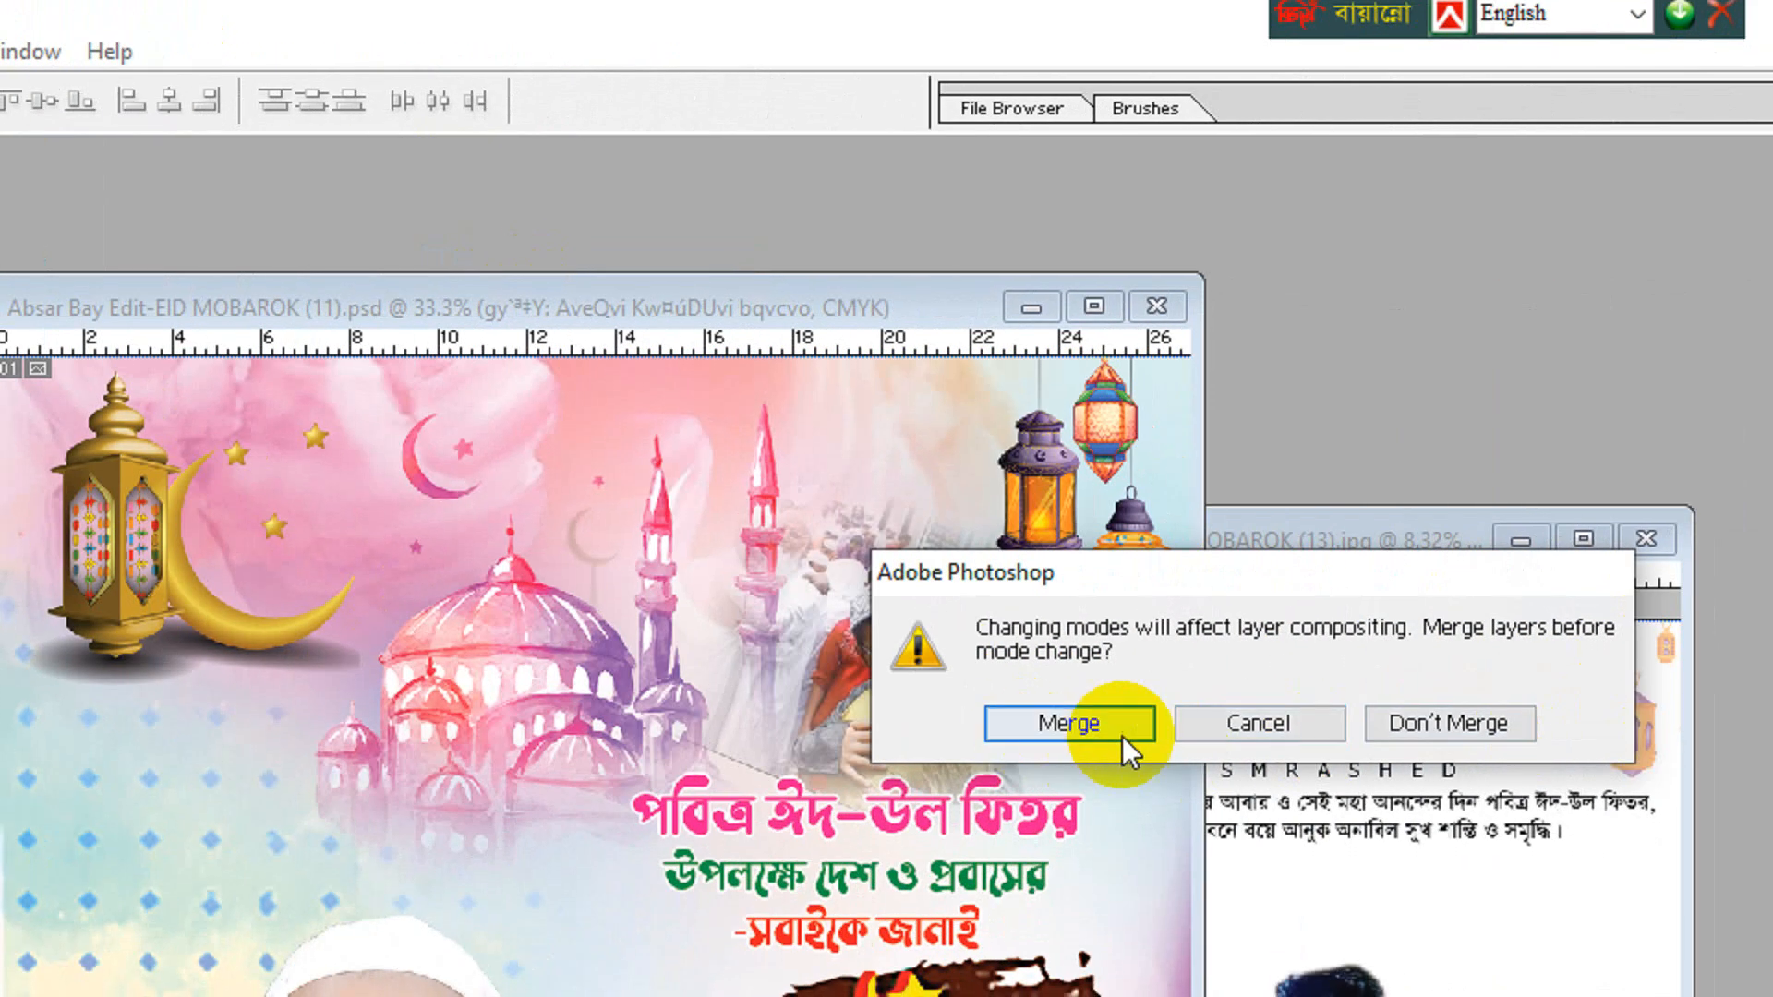
pyautogui.click(1074, 729)
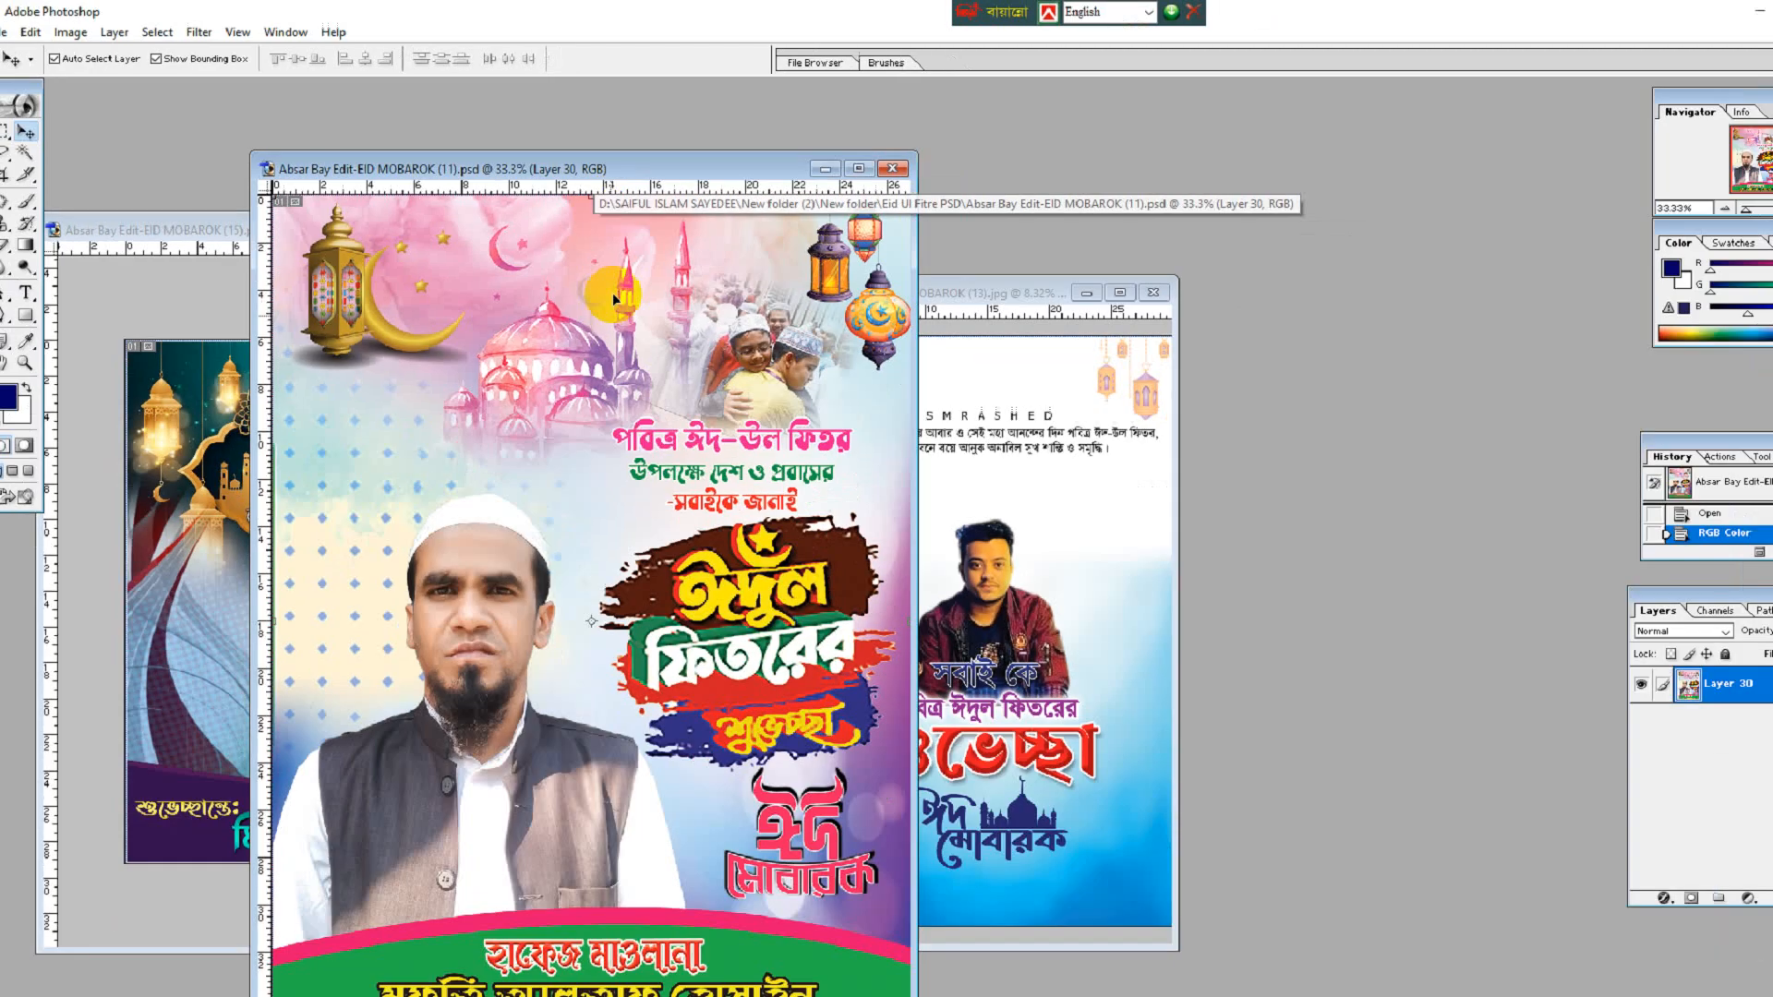
pyautogui.scroll(1, 631, 549)
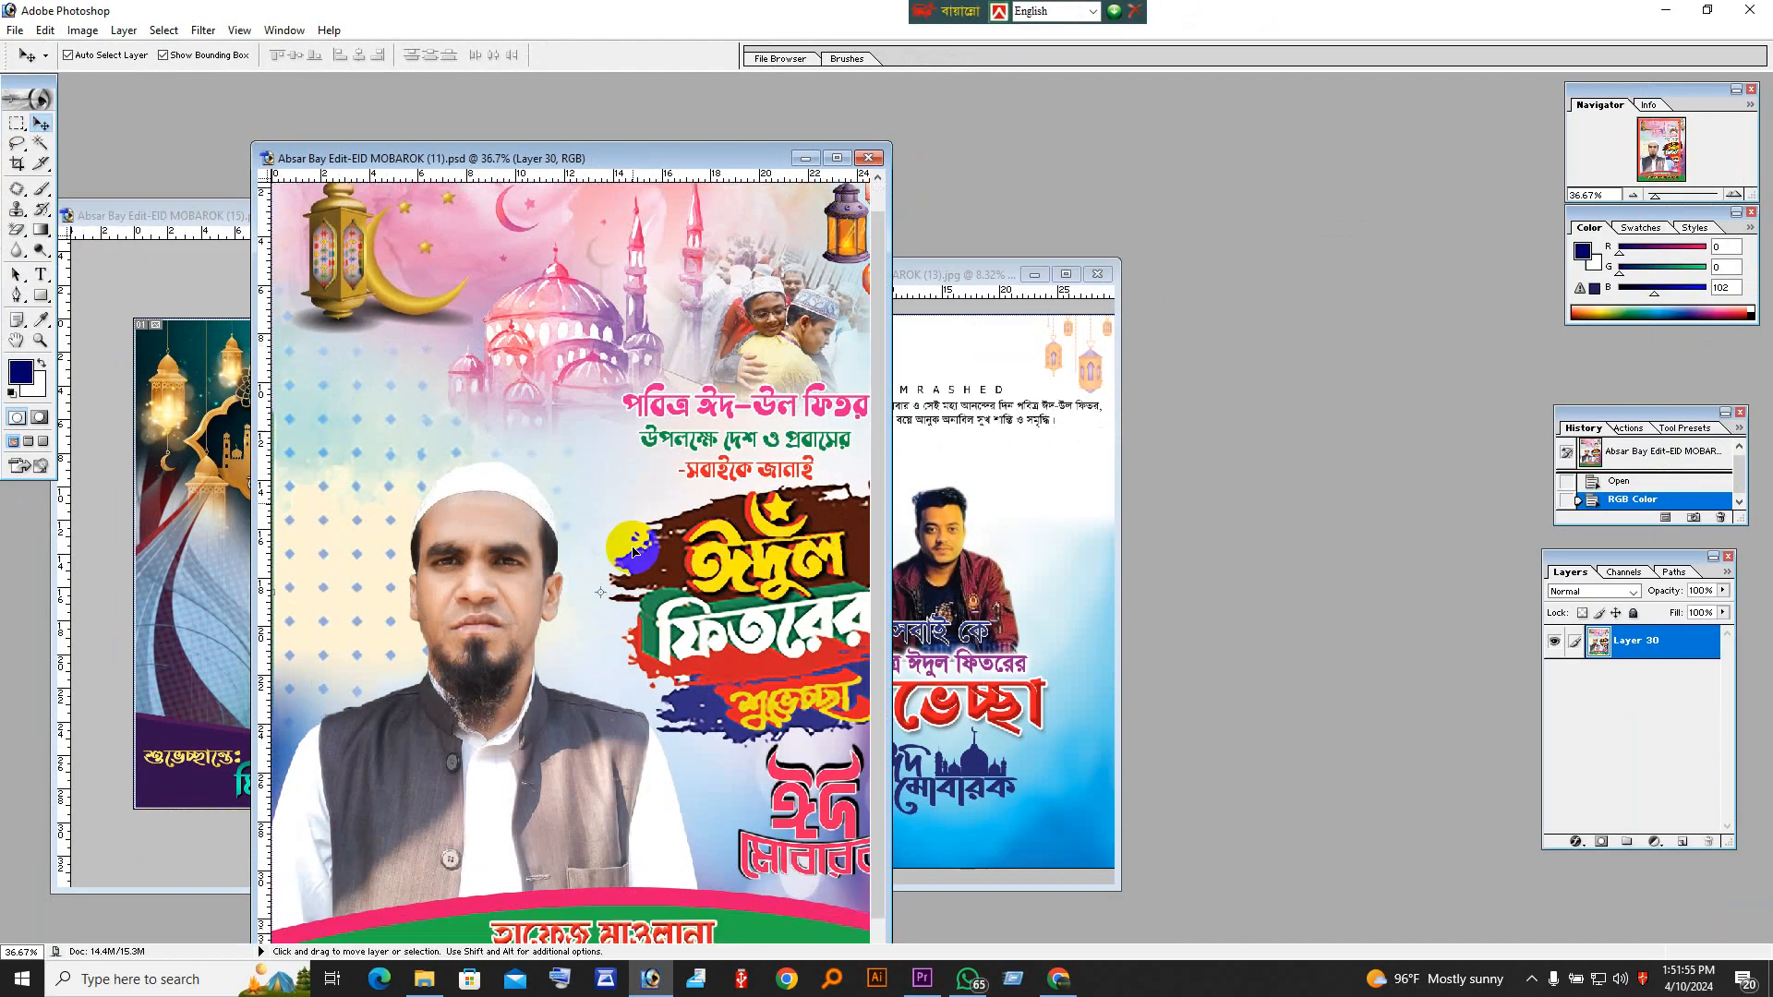
# Step: Create a white 10 × 10 inch document at 300 pixels/inch in RGB Color and place its window beside the poster
pyautogui.moveTo(652, 166); pyautogui.dragTo(532, 146)
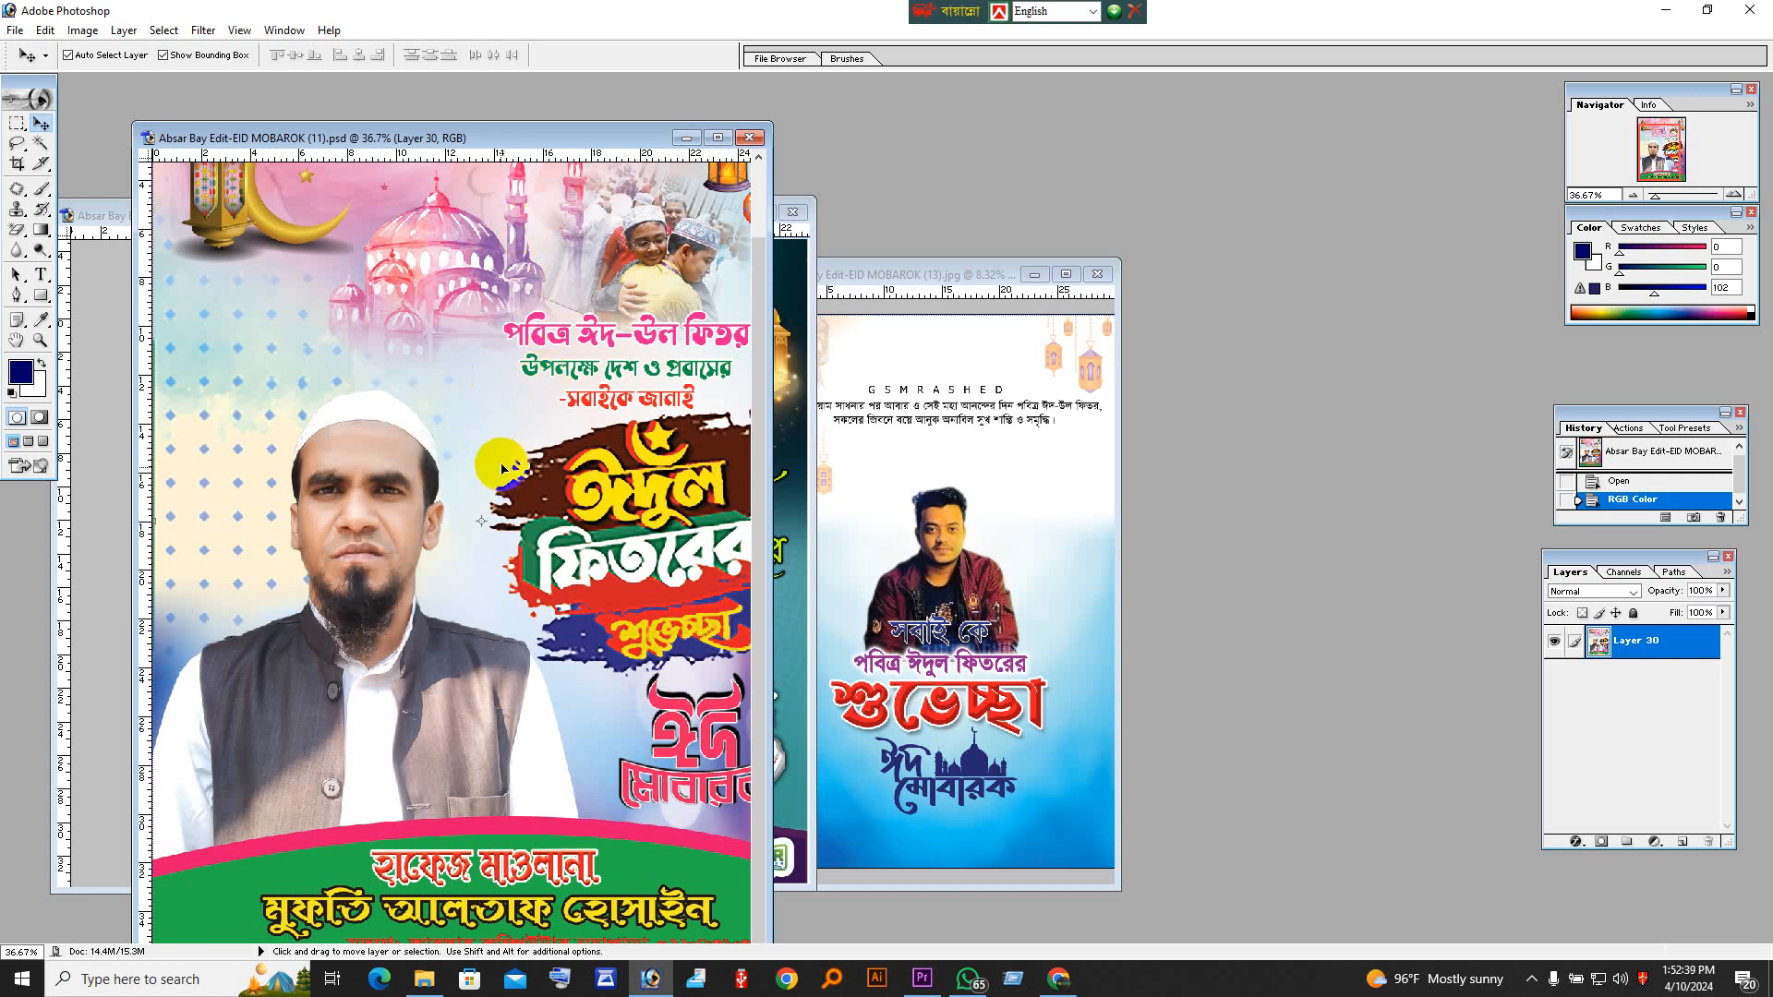
pyautogui.scroll(3, 499, 494)
pyautogui.scroll(-3, 498, 496)
pyautogui.hotkey('ctrl', 'n')
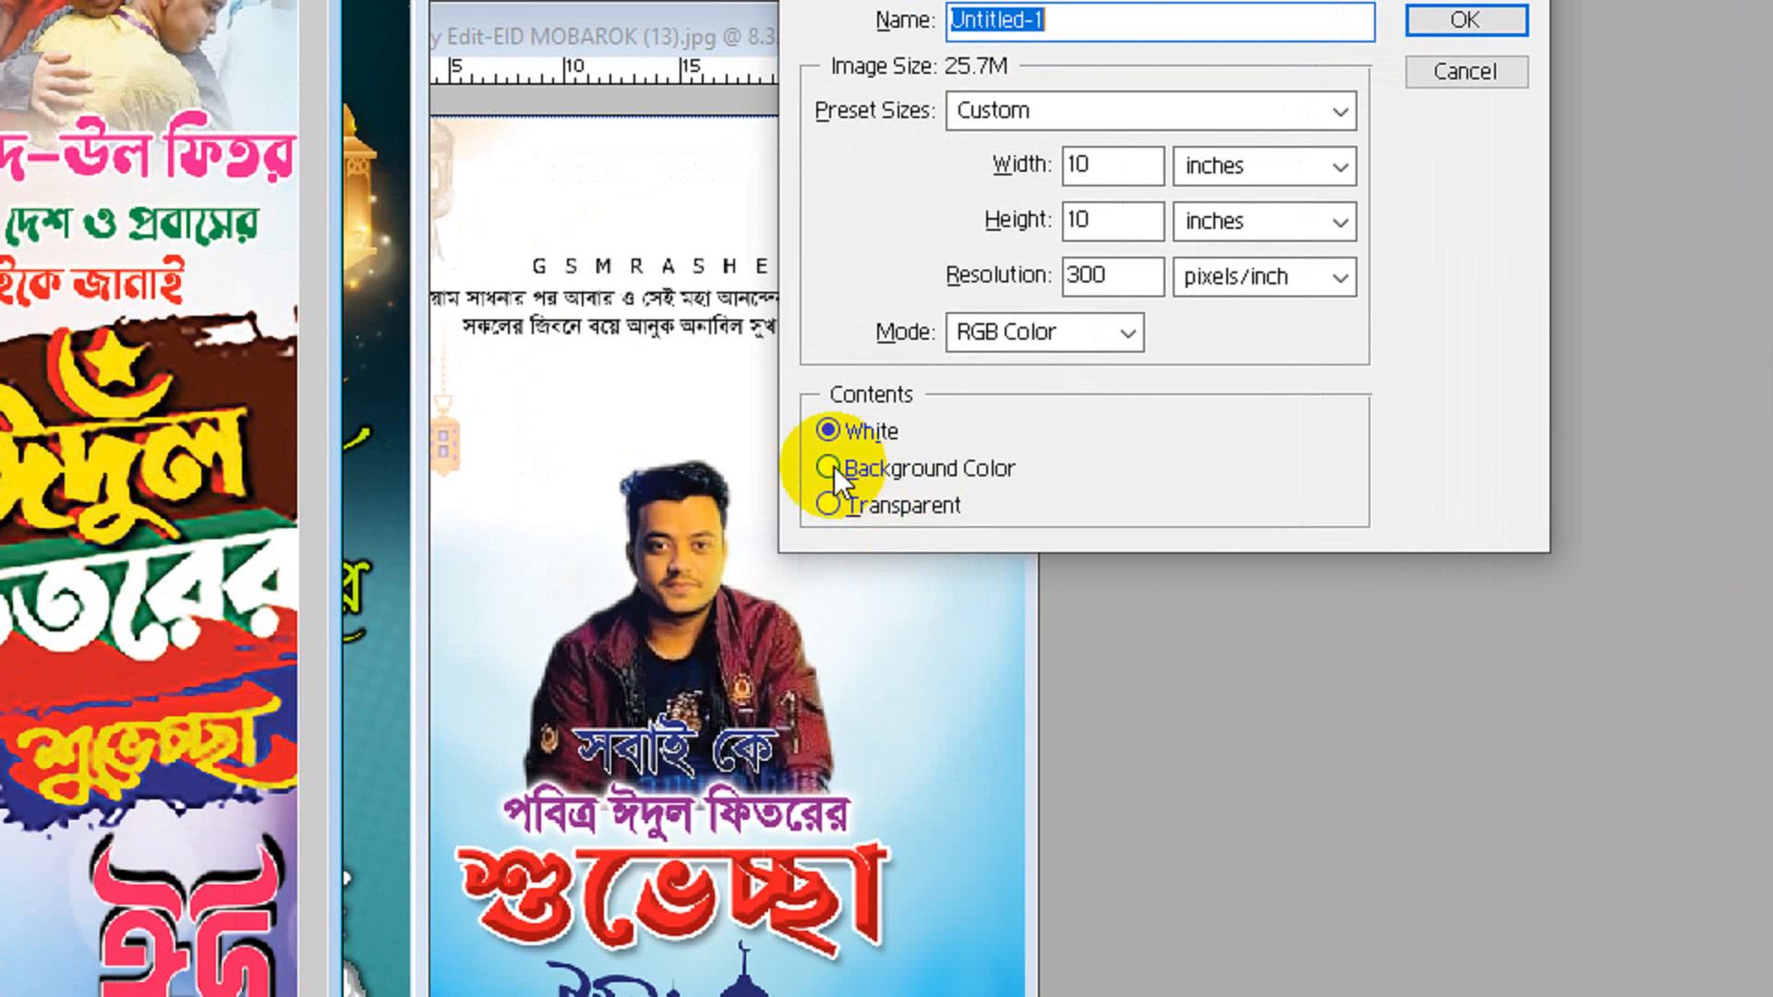
pyautogui.click(1094, 331)
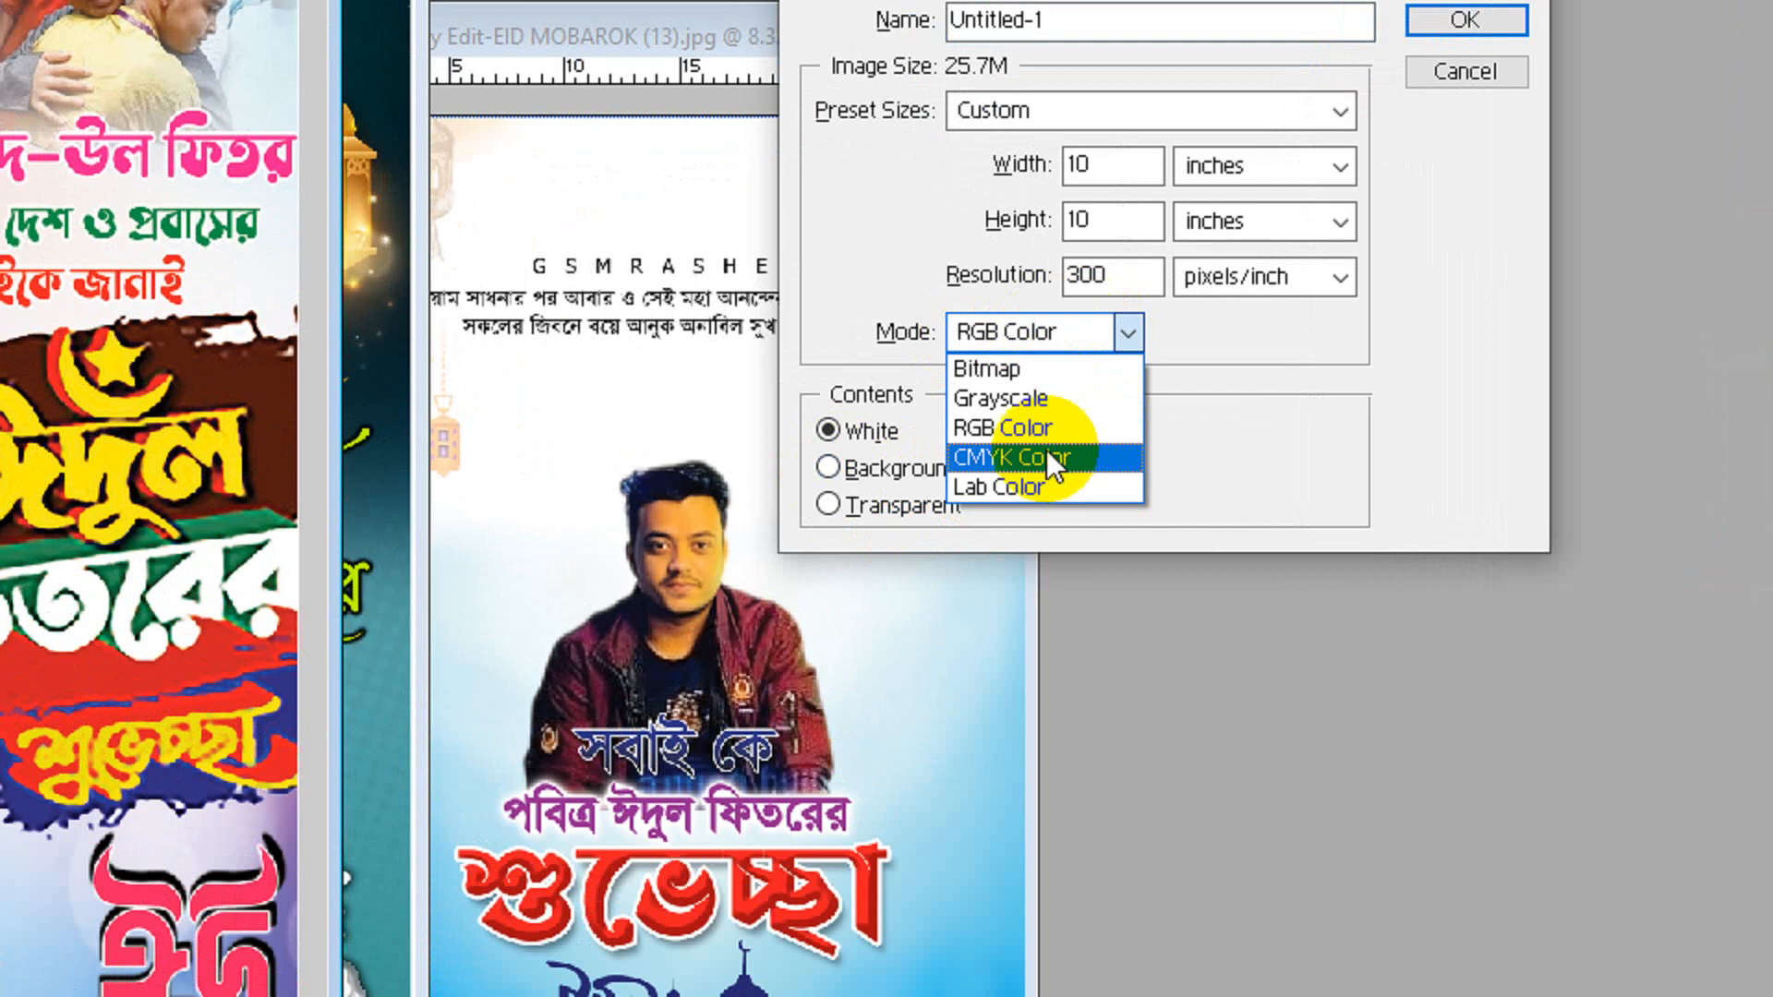
pyautogui.click(1045, 436)
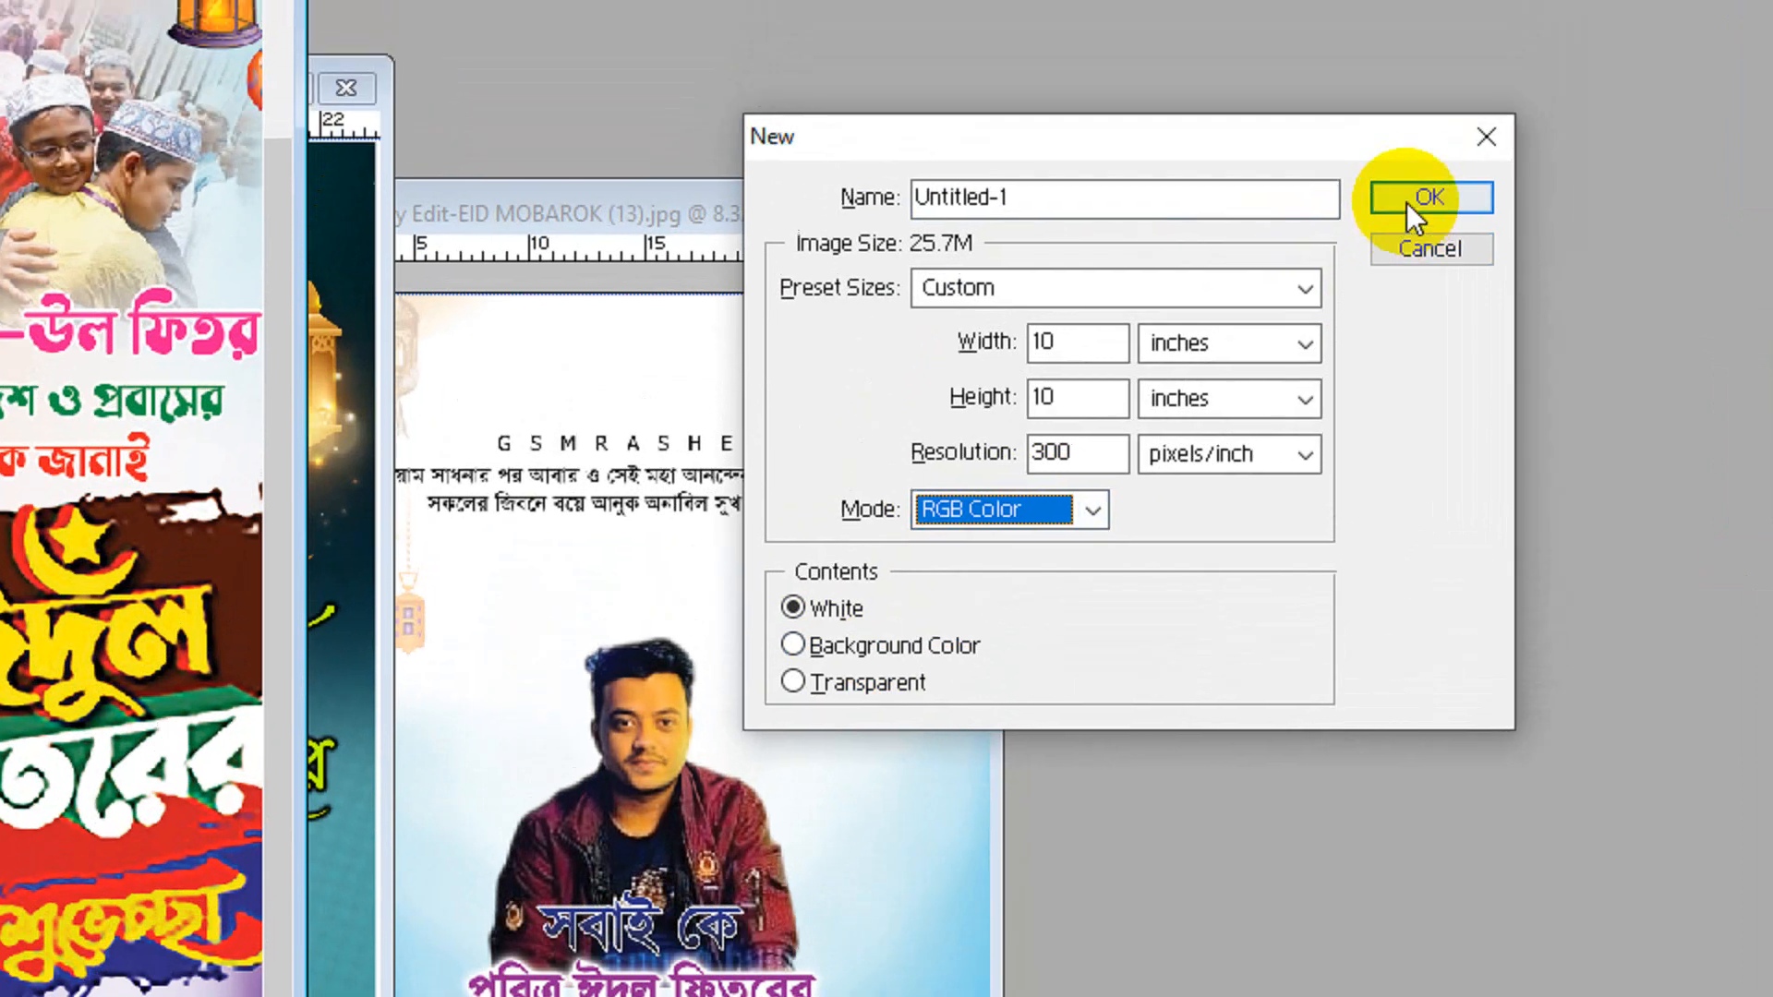
pyautogui.click(1466, 19)
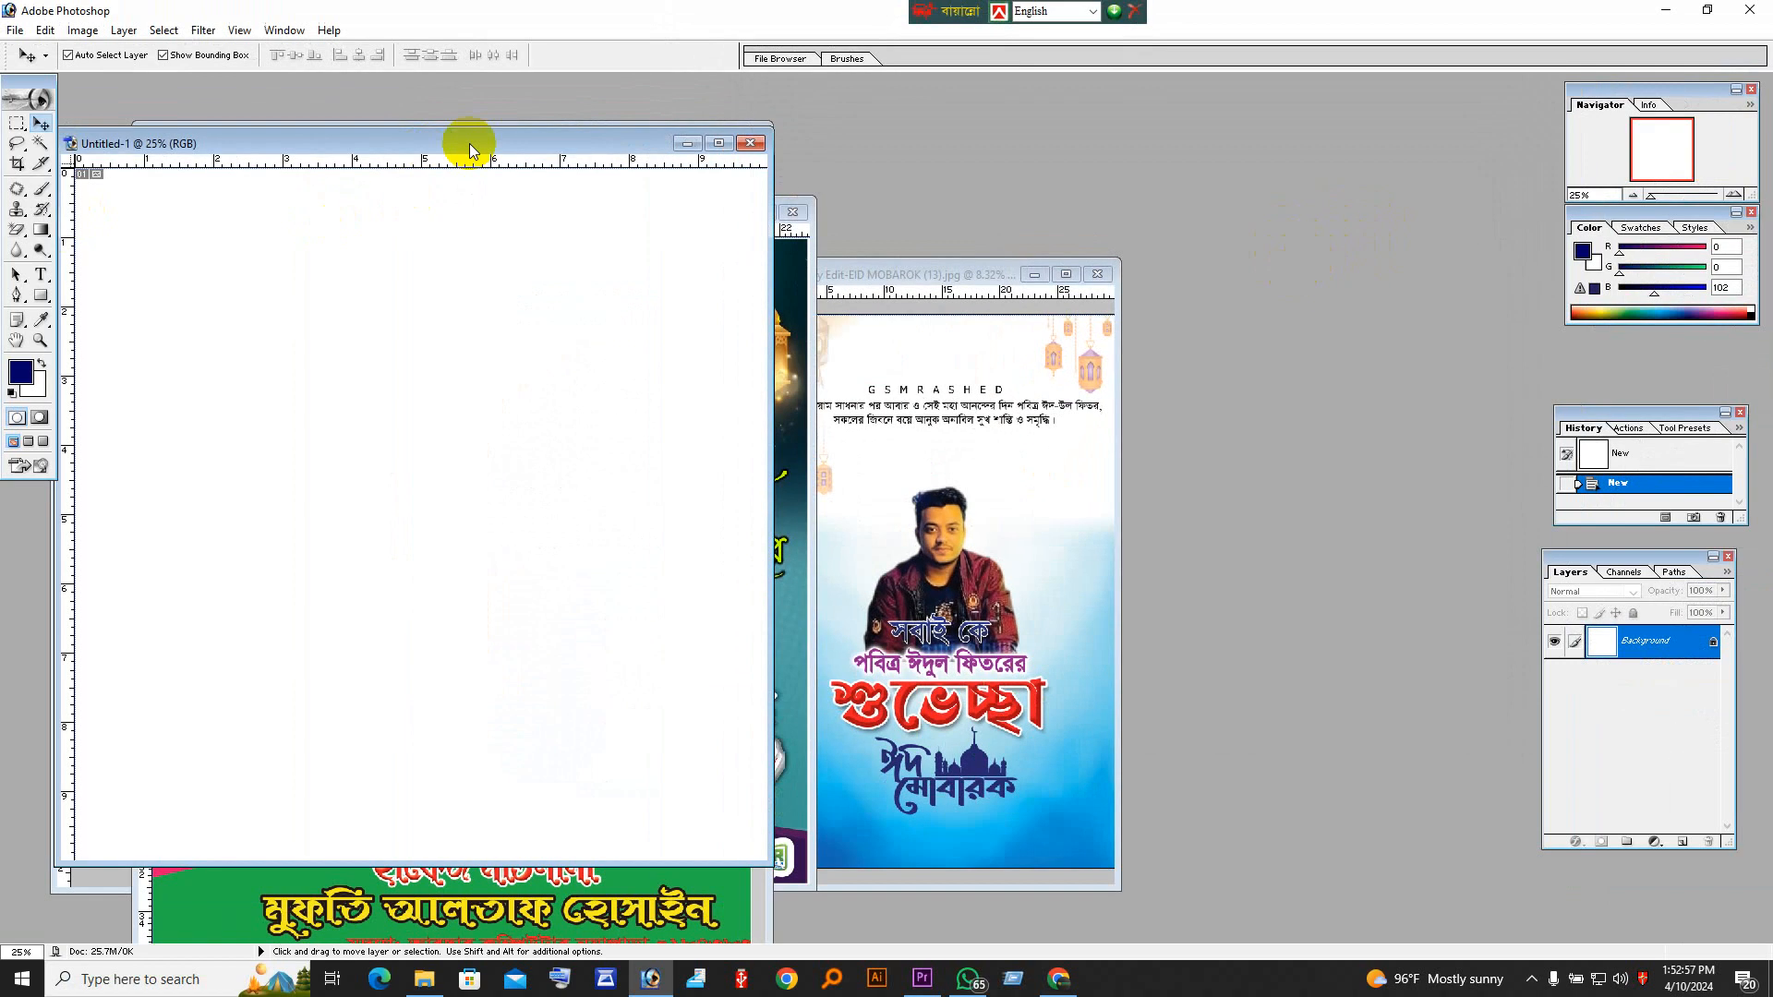
pyautogui.moveTo(467, 145); pyautogui.dragTo(1232, 162)
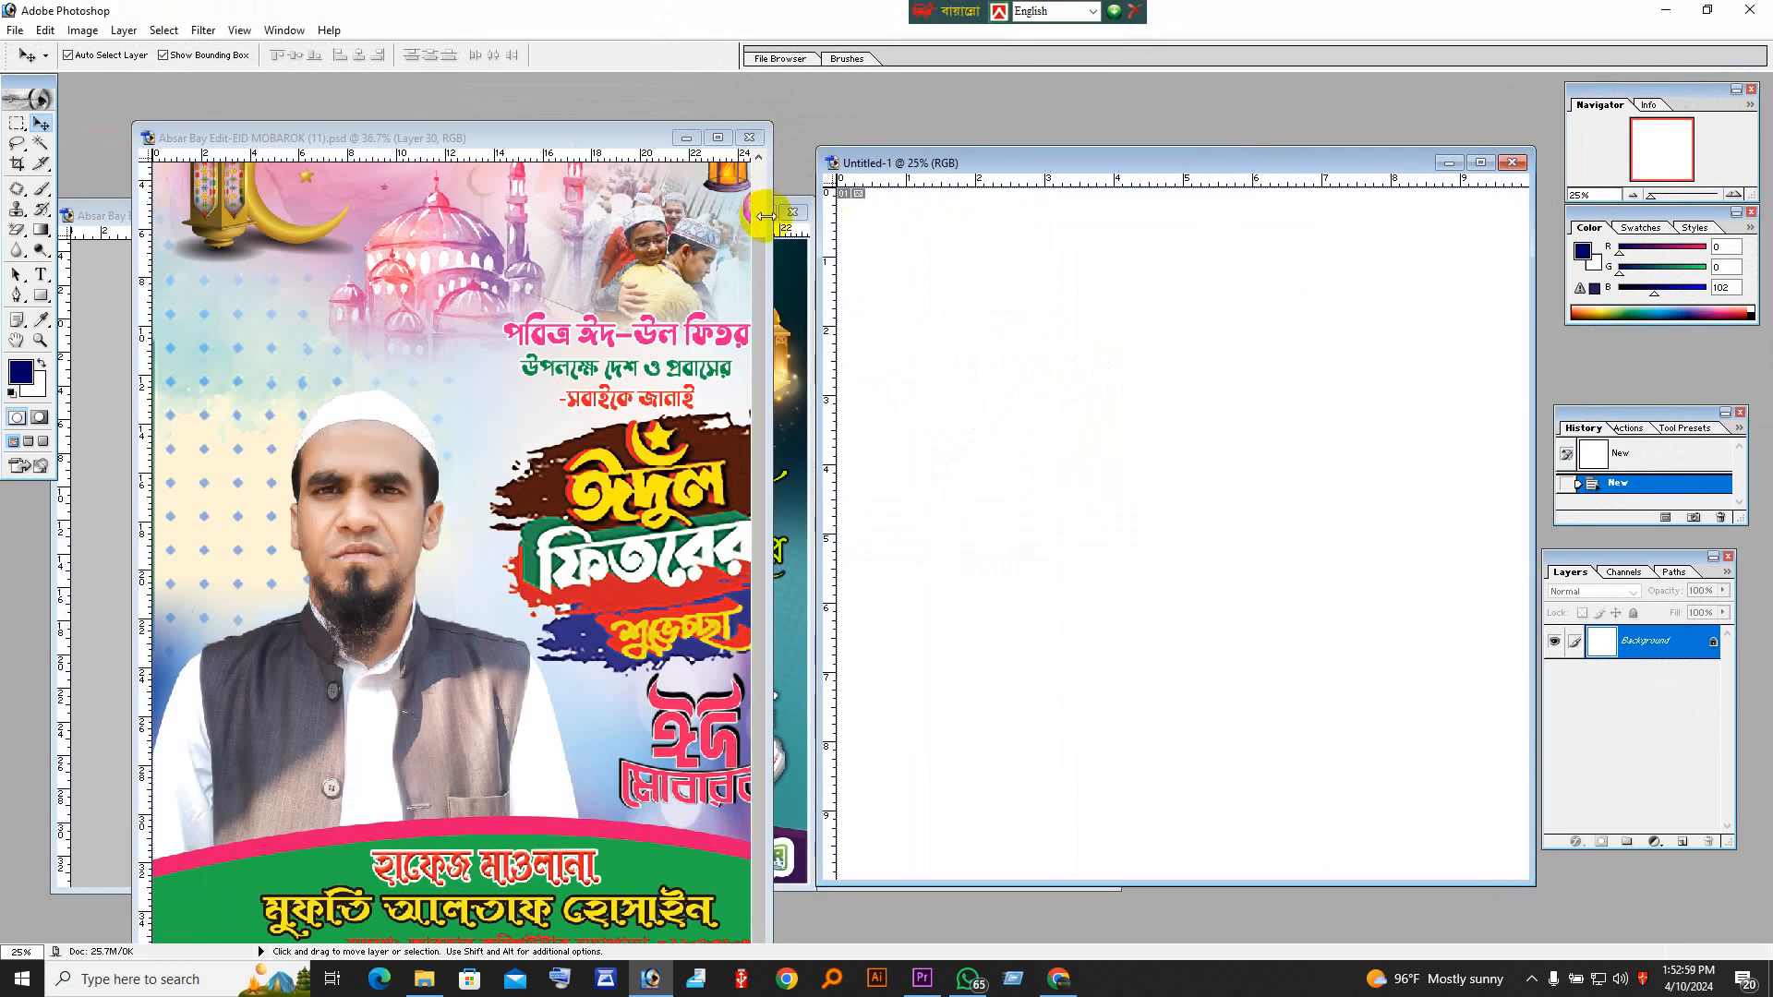
# Step: Create a second white 10 × 10 inch, 300 pixels/inch document in CMYK Color and align both blank documents side by side
pyautogui.hotkey('ctrl', 'n')
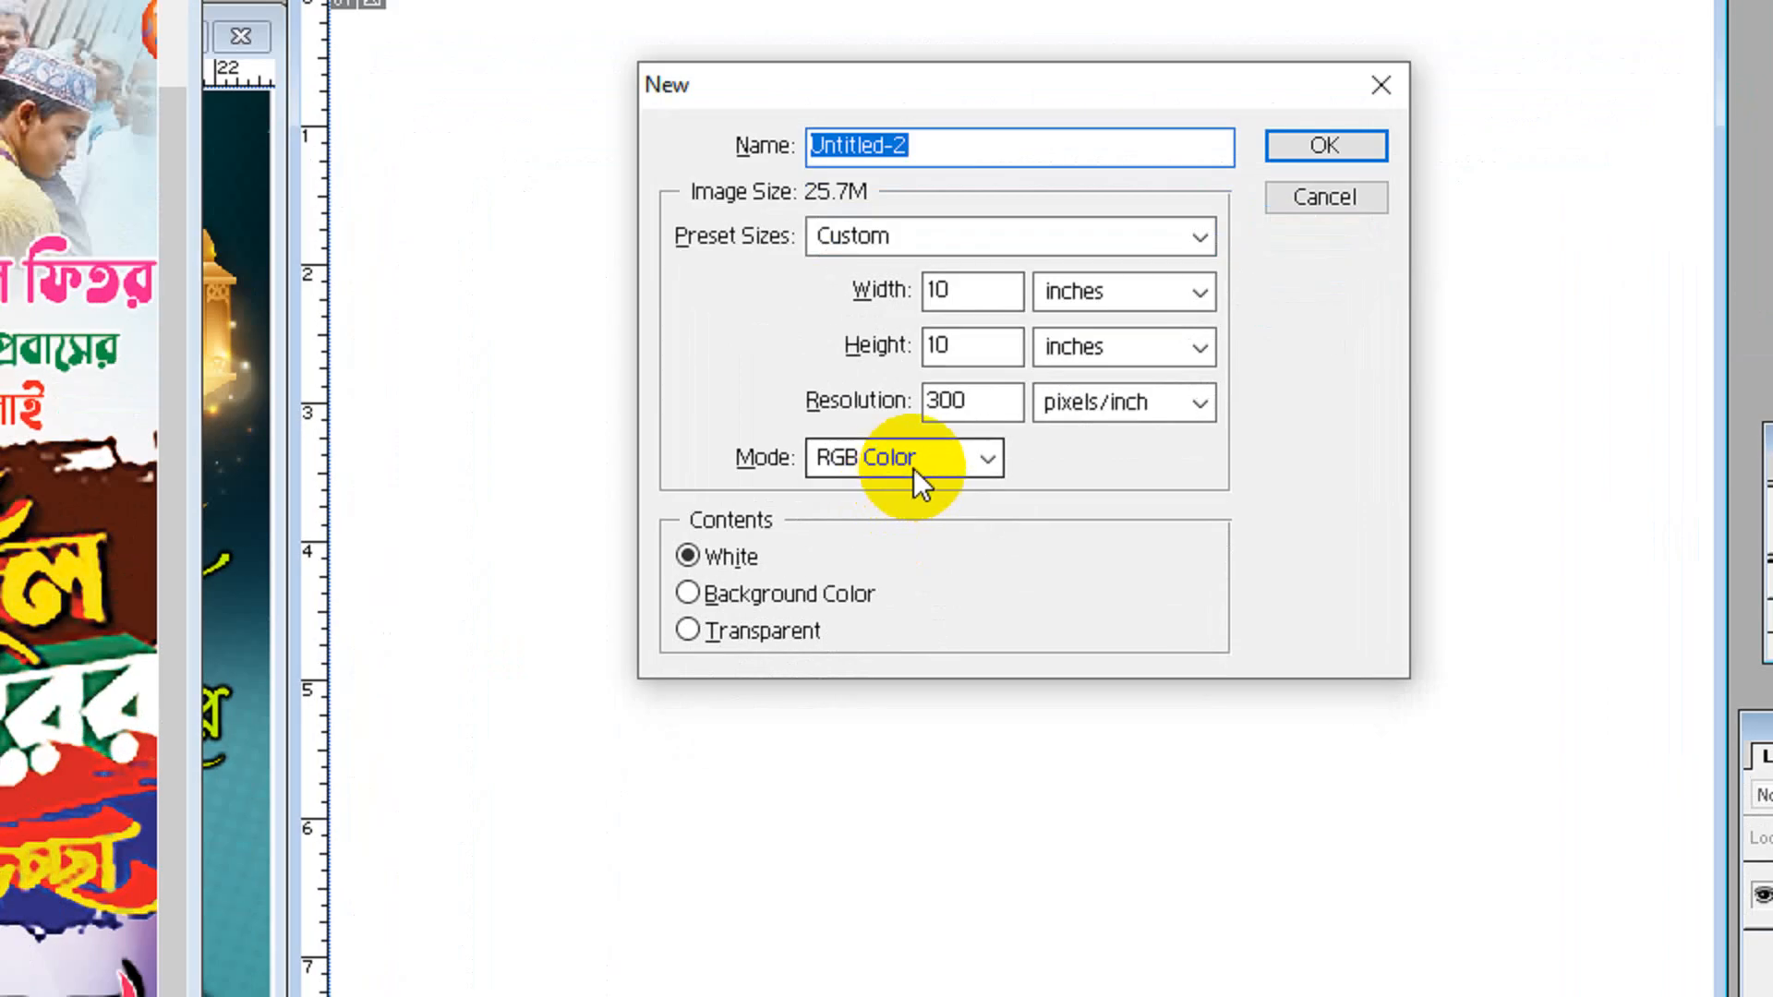
pyautogui.click(1129, 427)
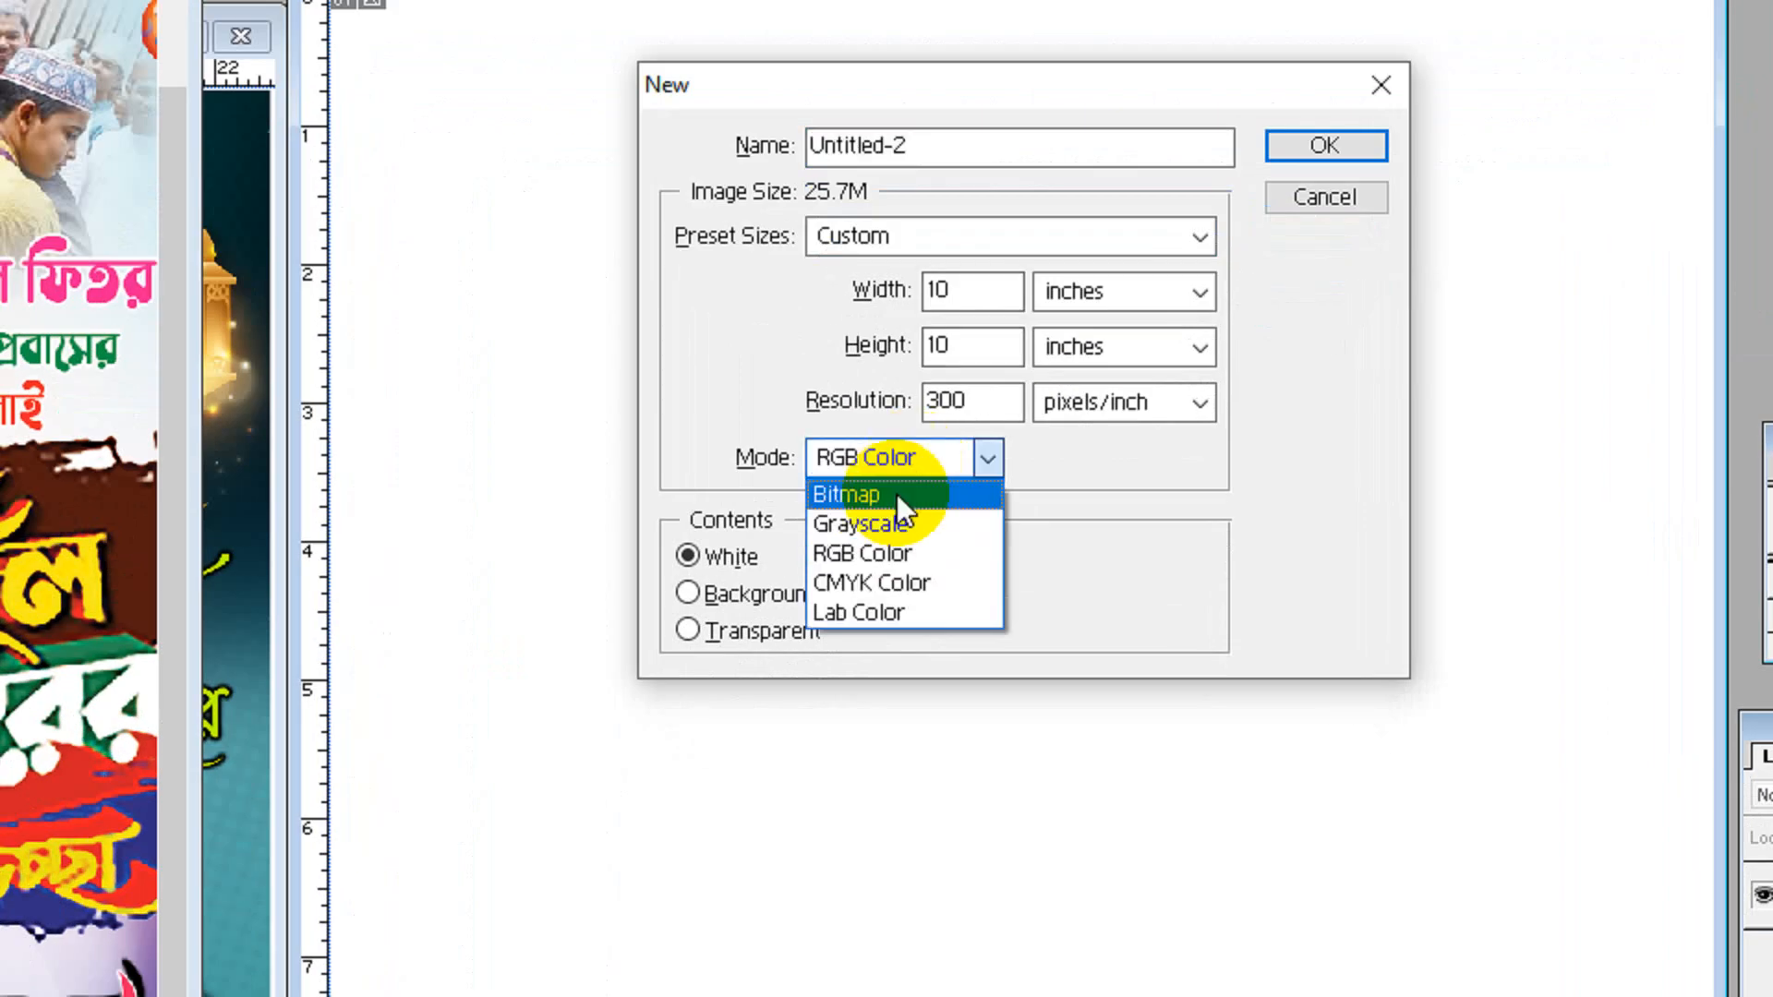
pyautogui.click(869, 577)
pyautogui.click(1325, 145)
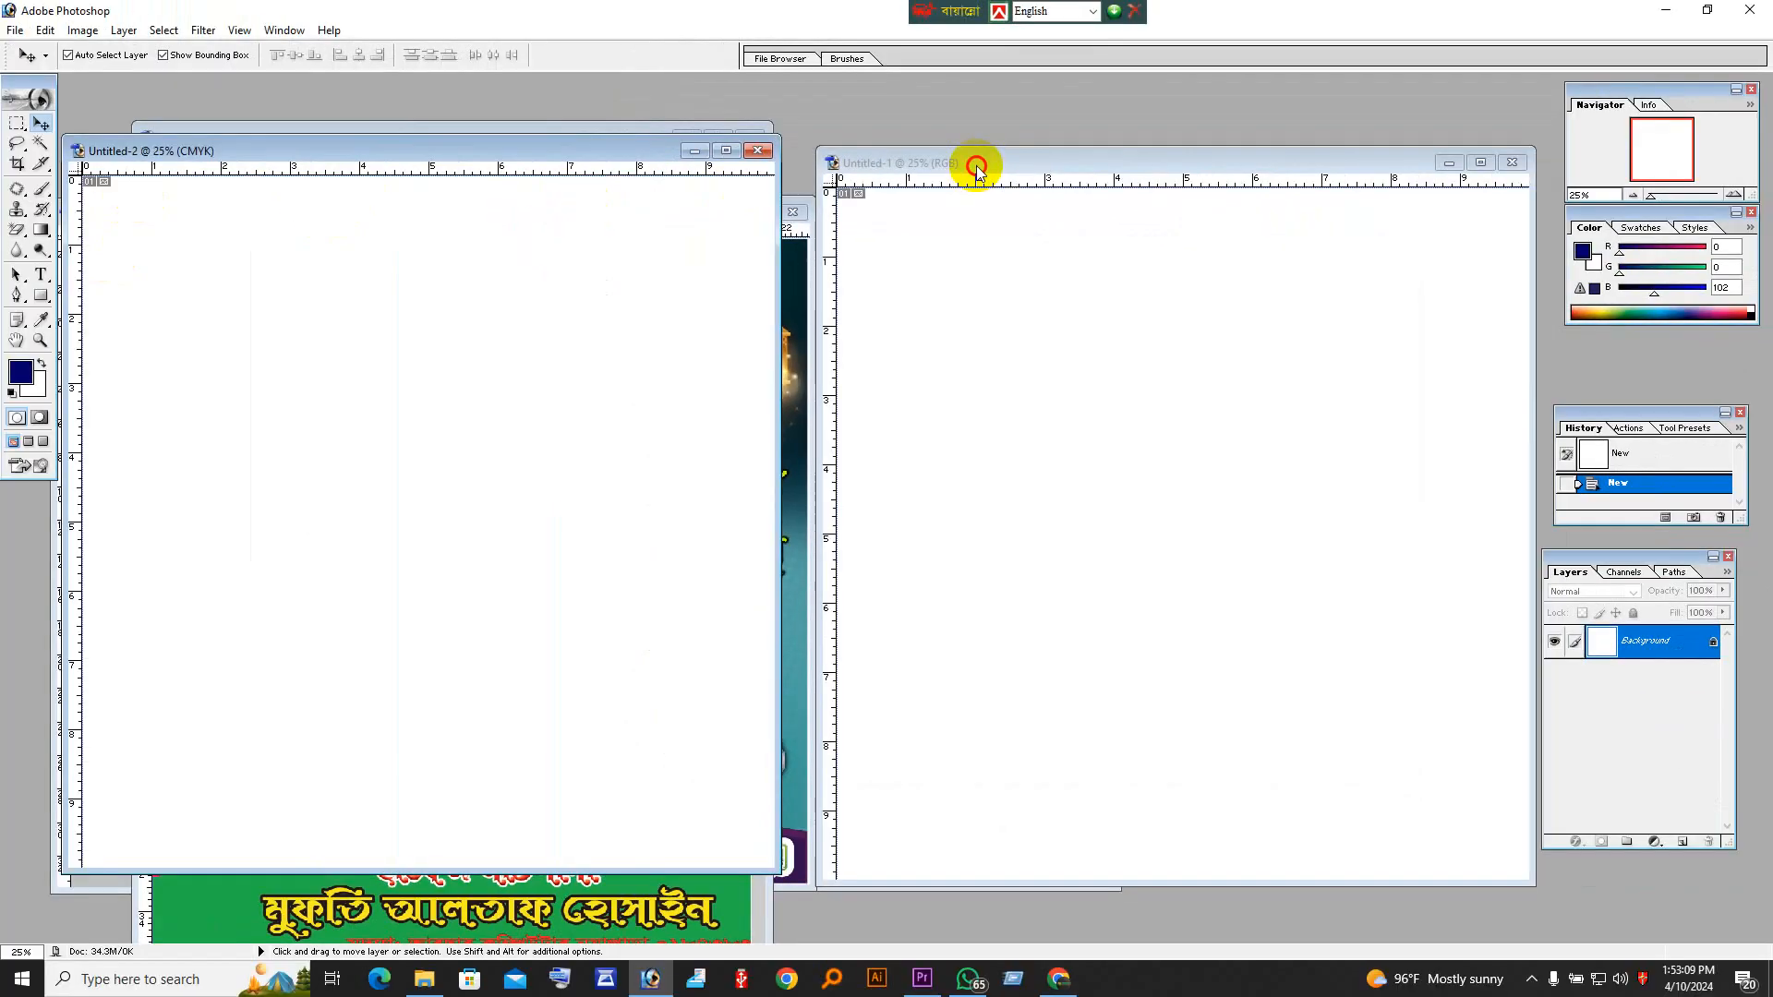
pyautogui.moveTo(936, 109); pyautogui.dragTo(1001, 52)
pyautogui.moveTo(1014, 132); pyautogui.dragTo(958, 126)
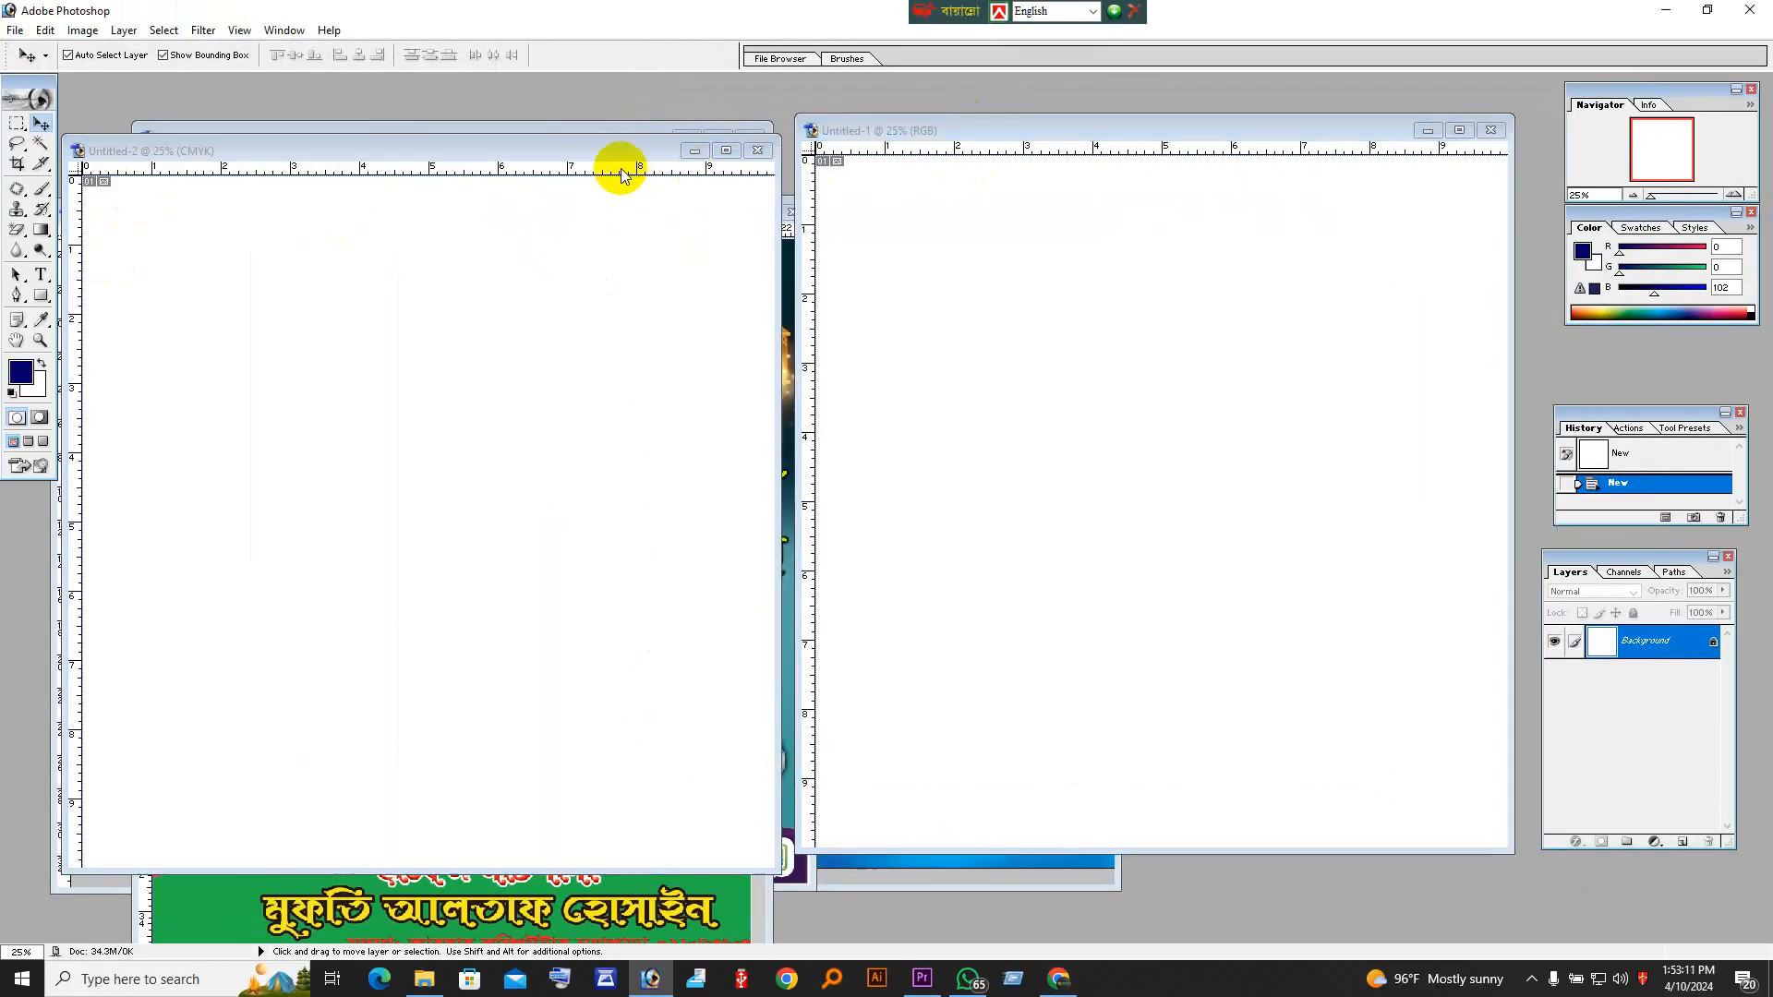
pyautogui.moveTo(606, 154)
pyautogui.mouseDown()
pyautogui.moveTo(636, 146)
pyautogui.moveTo(611, 133)
pyautogui.mouseUp()
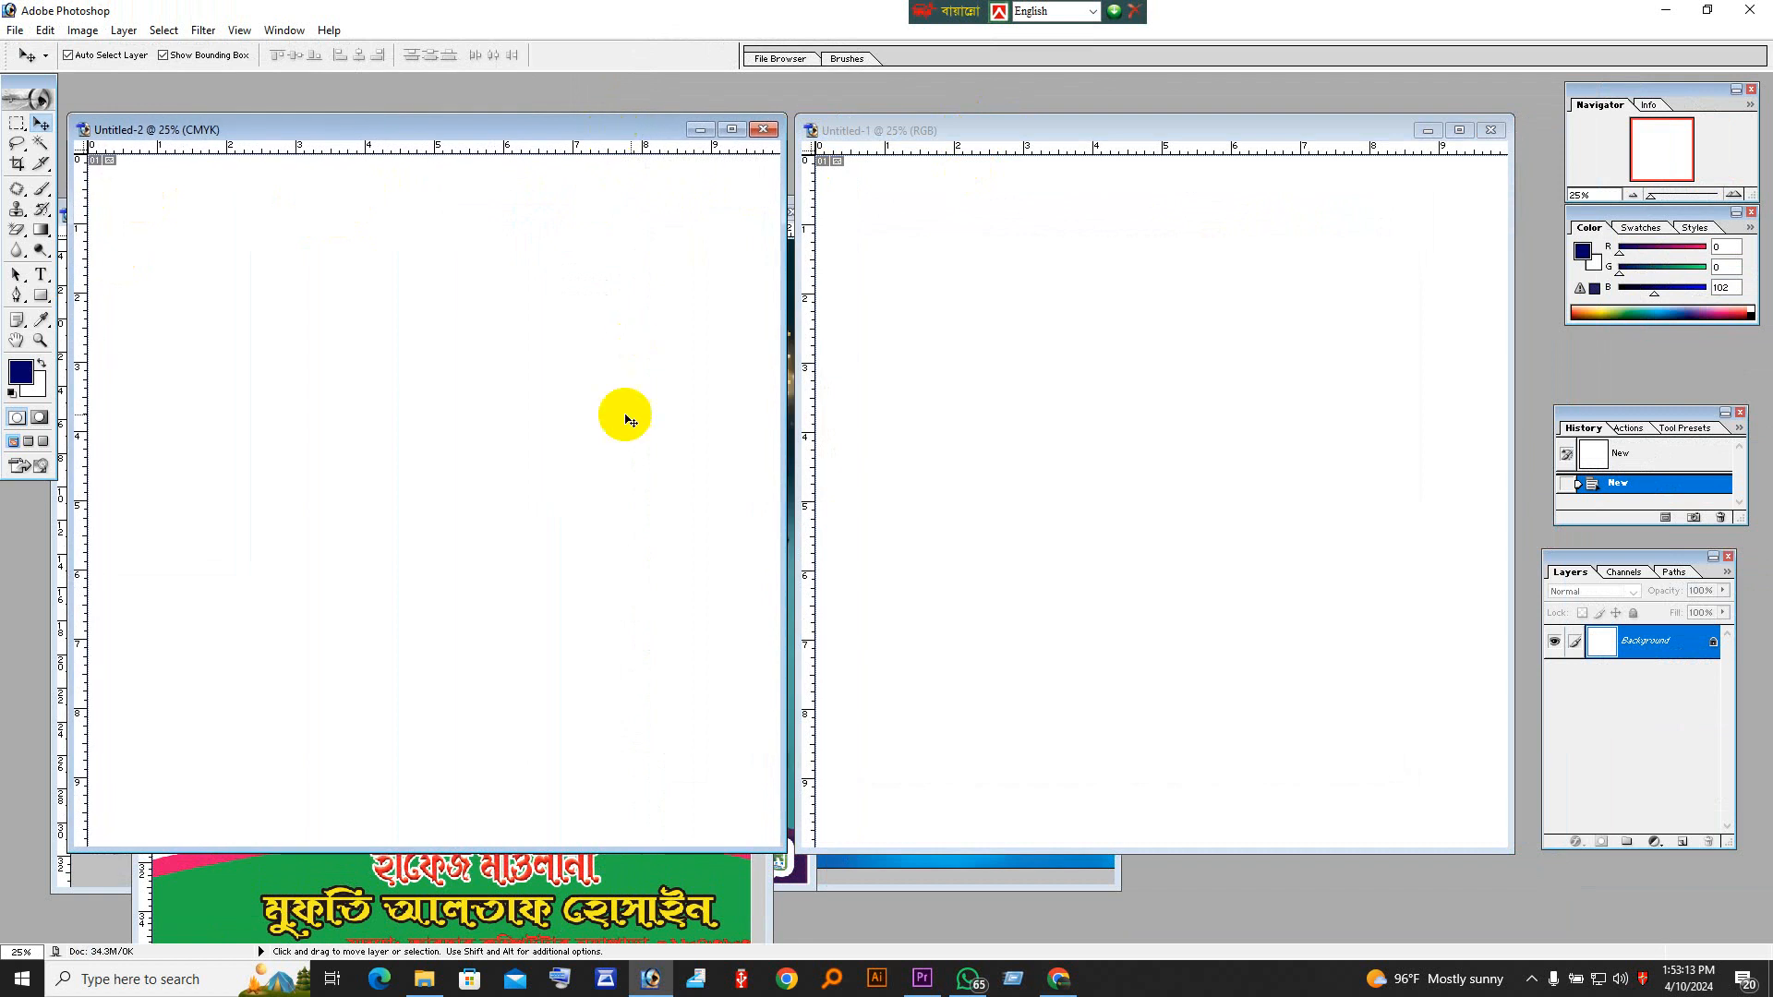
# Step: Set the background color to bright green, 33FF00
pyautogui.press('i')
pyautogui.click(41, 386)
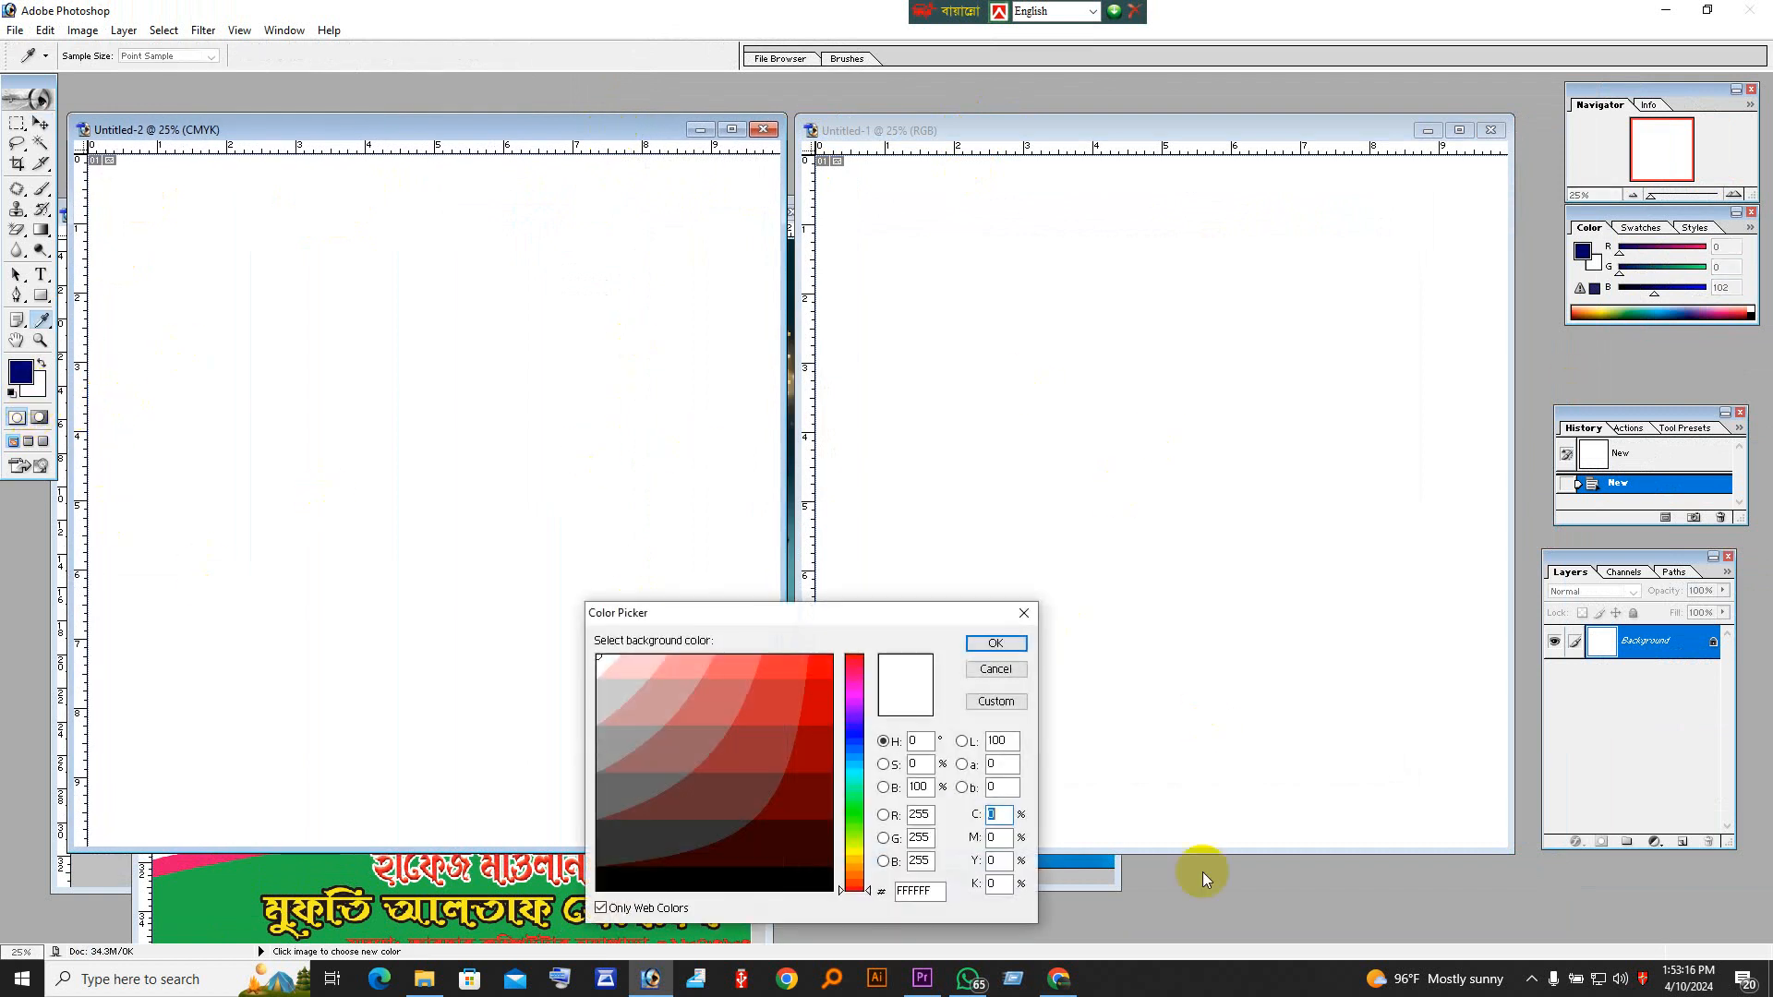
pyautogui.click(854, 820)
pyautogui.click(818, 710)
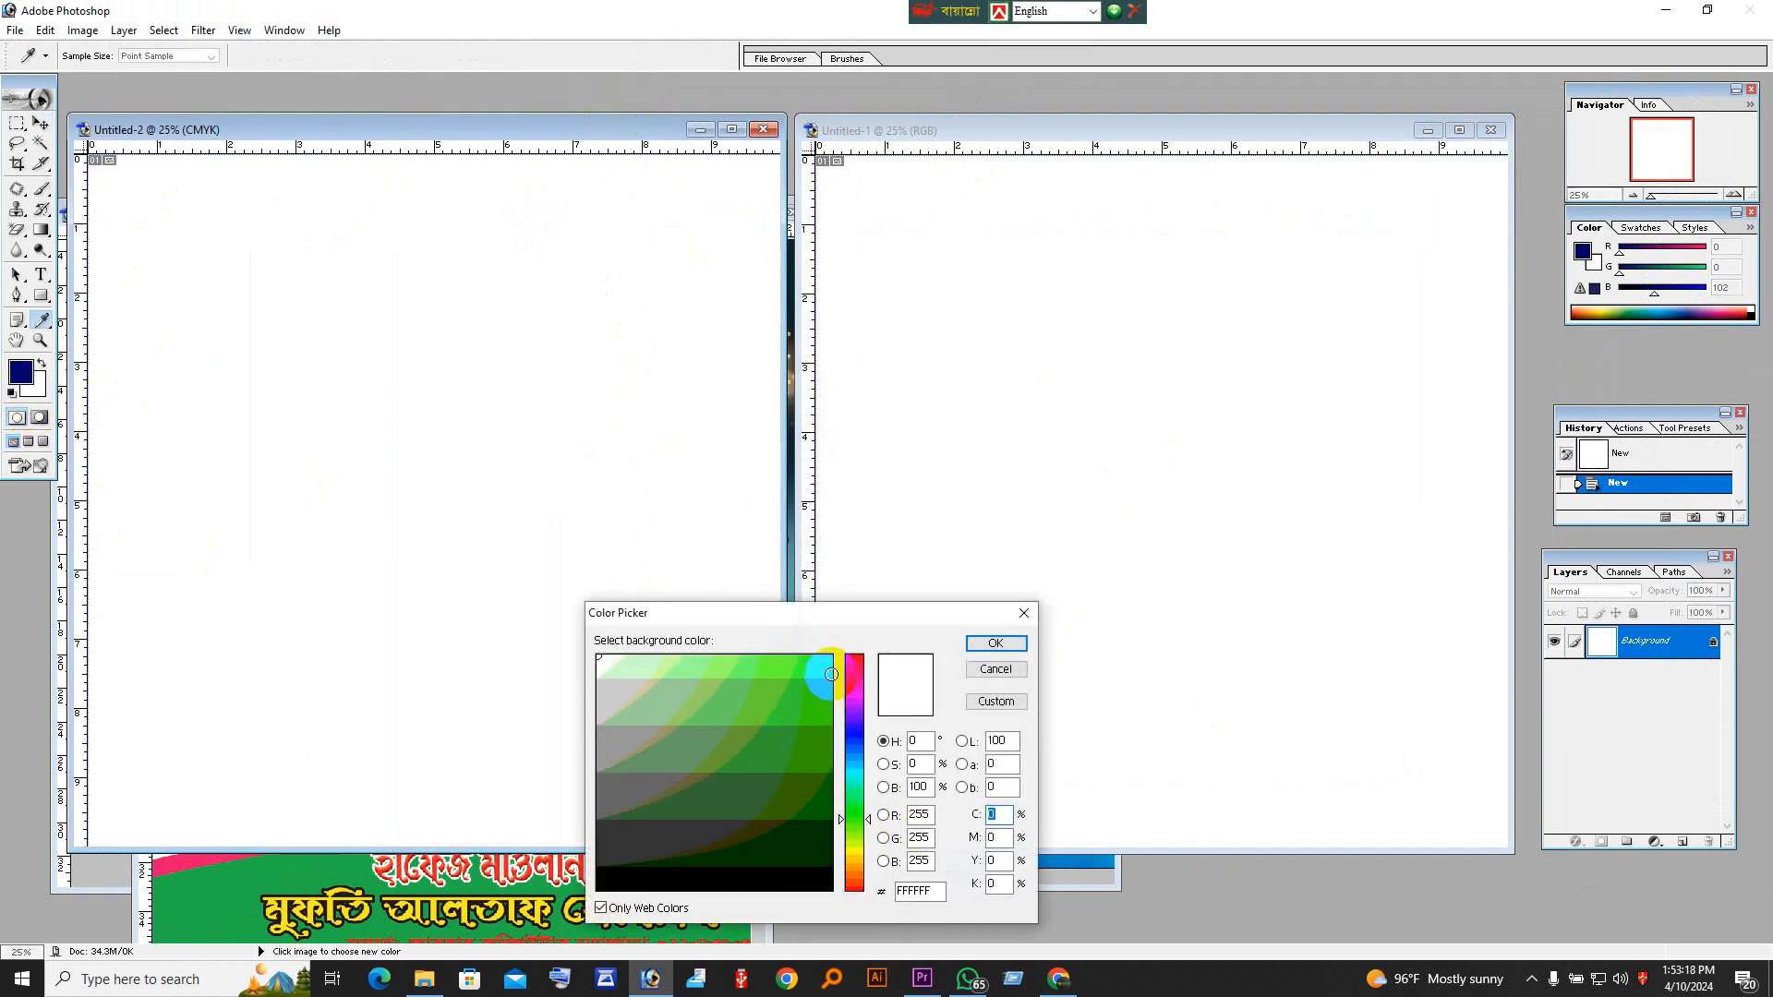
pyautogui.click(996, 643)
# Step: Select the whole white canvas of the CMYK document with the Magic Wand and fill it with the green background color
pyautogui.press('v')
pyautogui.click(41, 143)
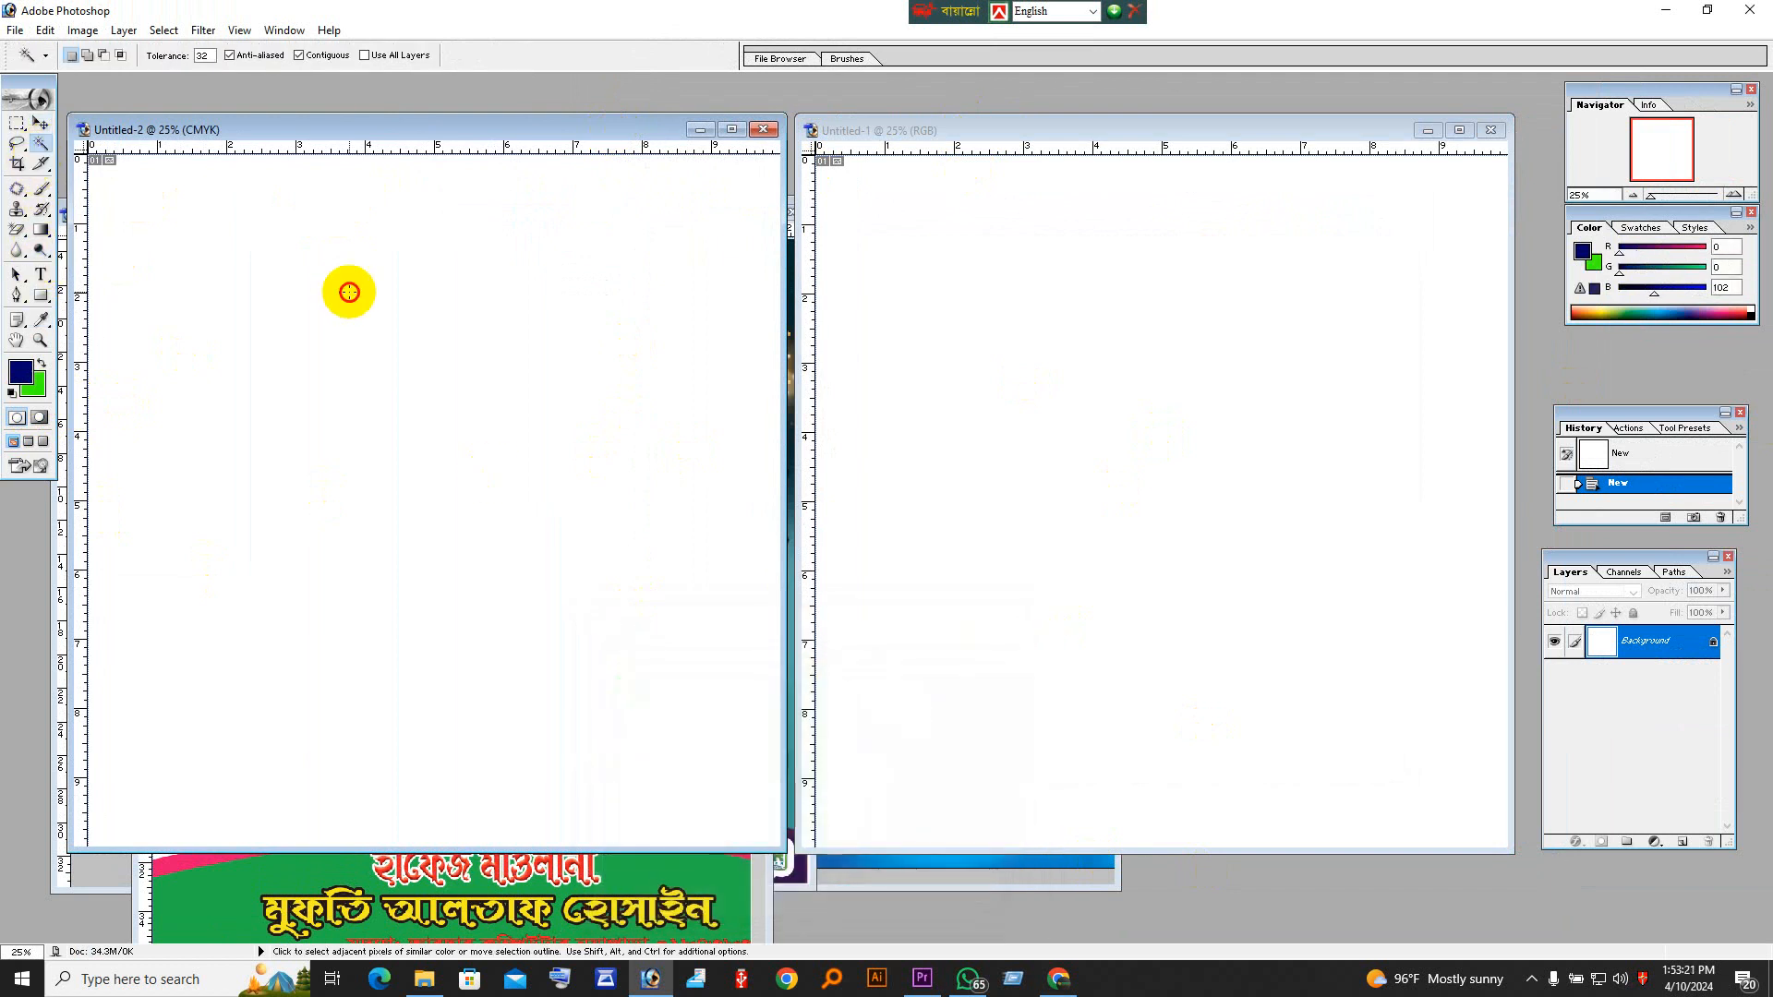
pyautogui.click(453, 343)
pyautogui.hotkey('ctrl', 'BackSpace')
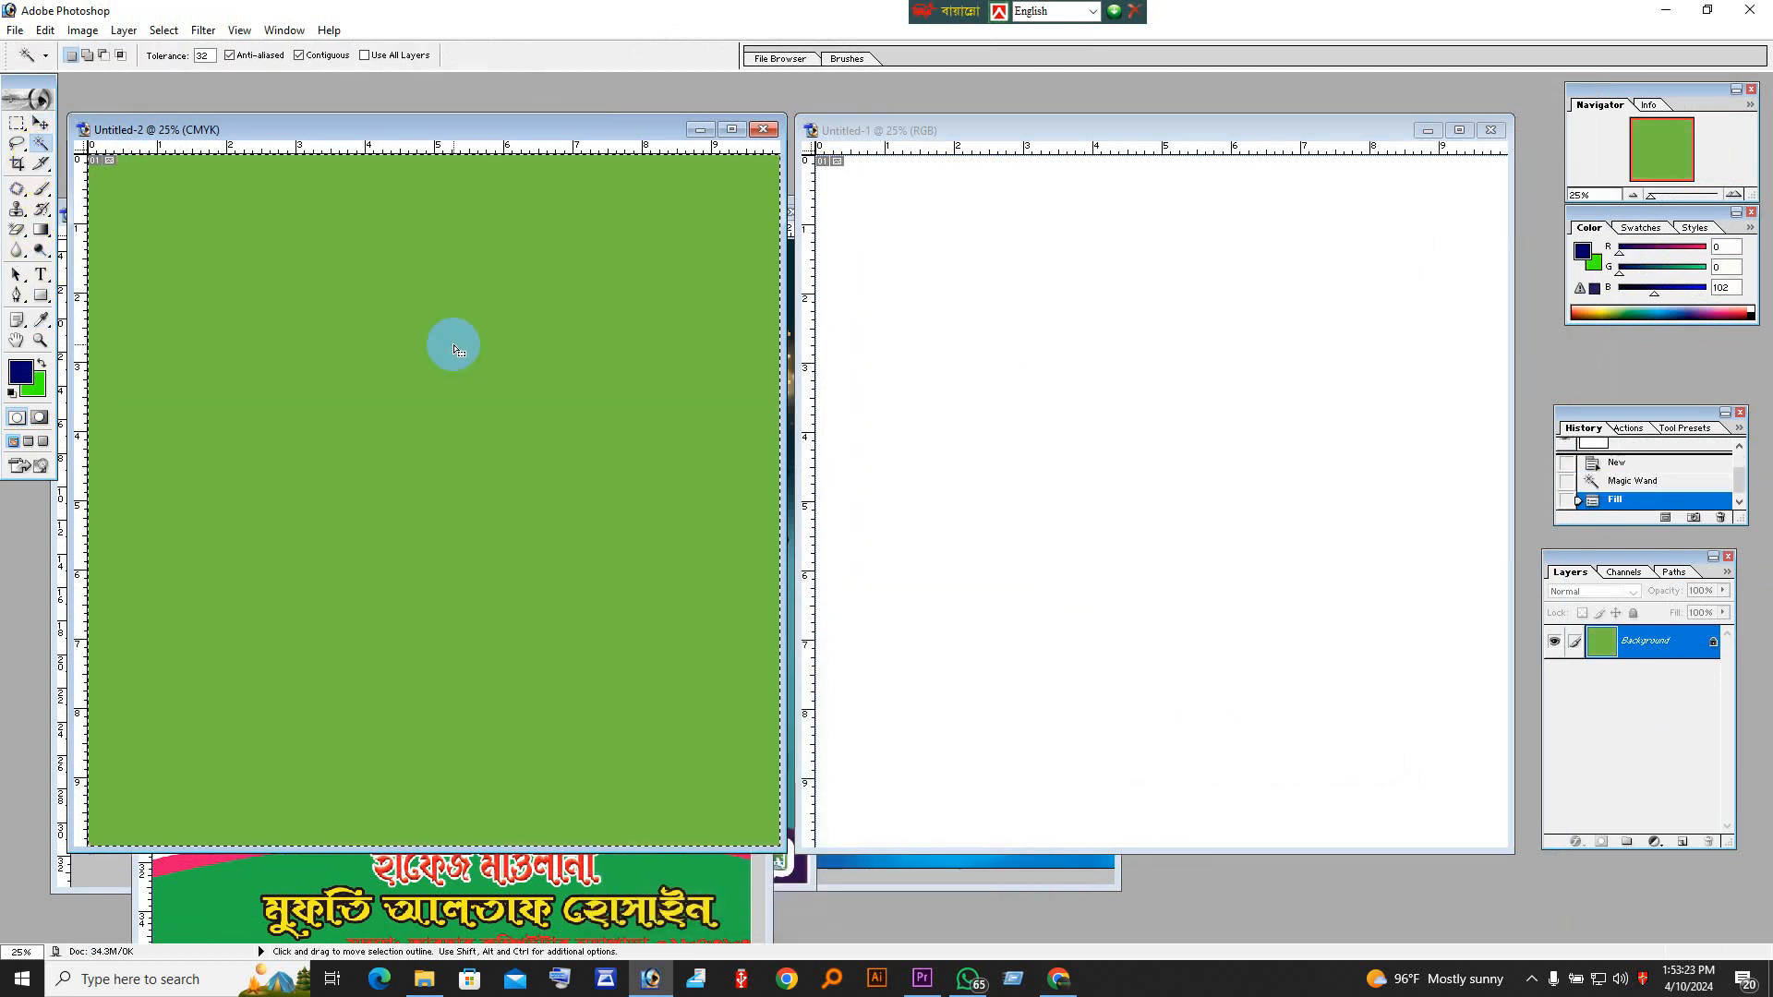
# Step: Select the RGB document's white canvas with the Magic Wand and fill it with the same green background color
pyautogui.click(1237, 380)
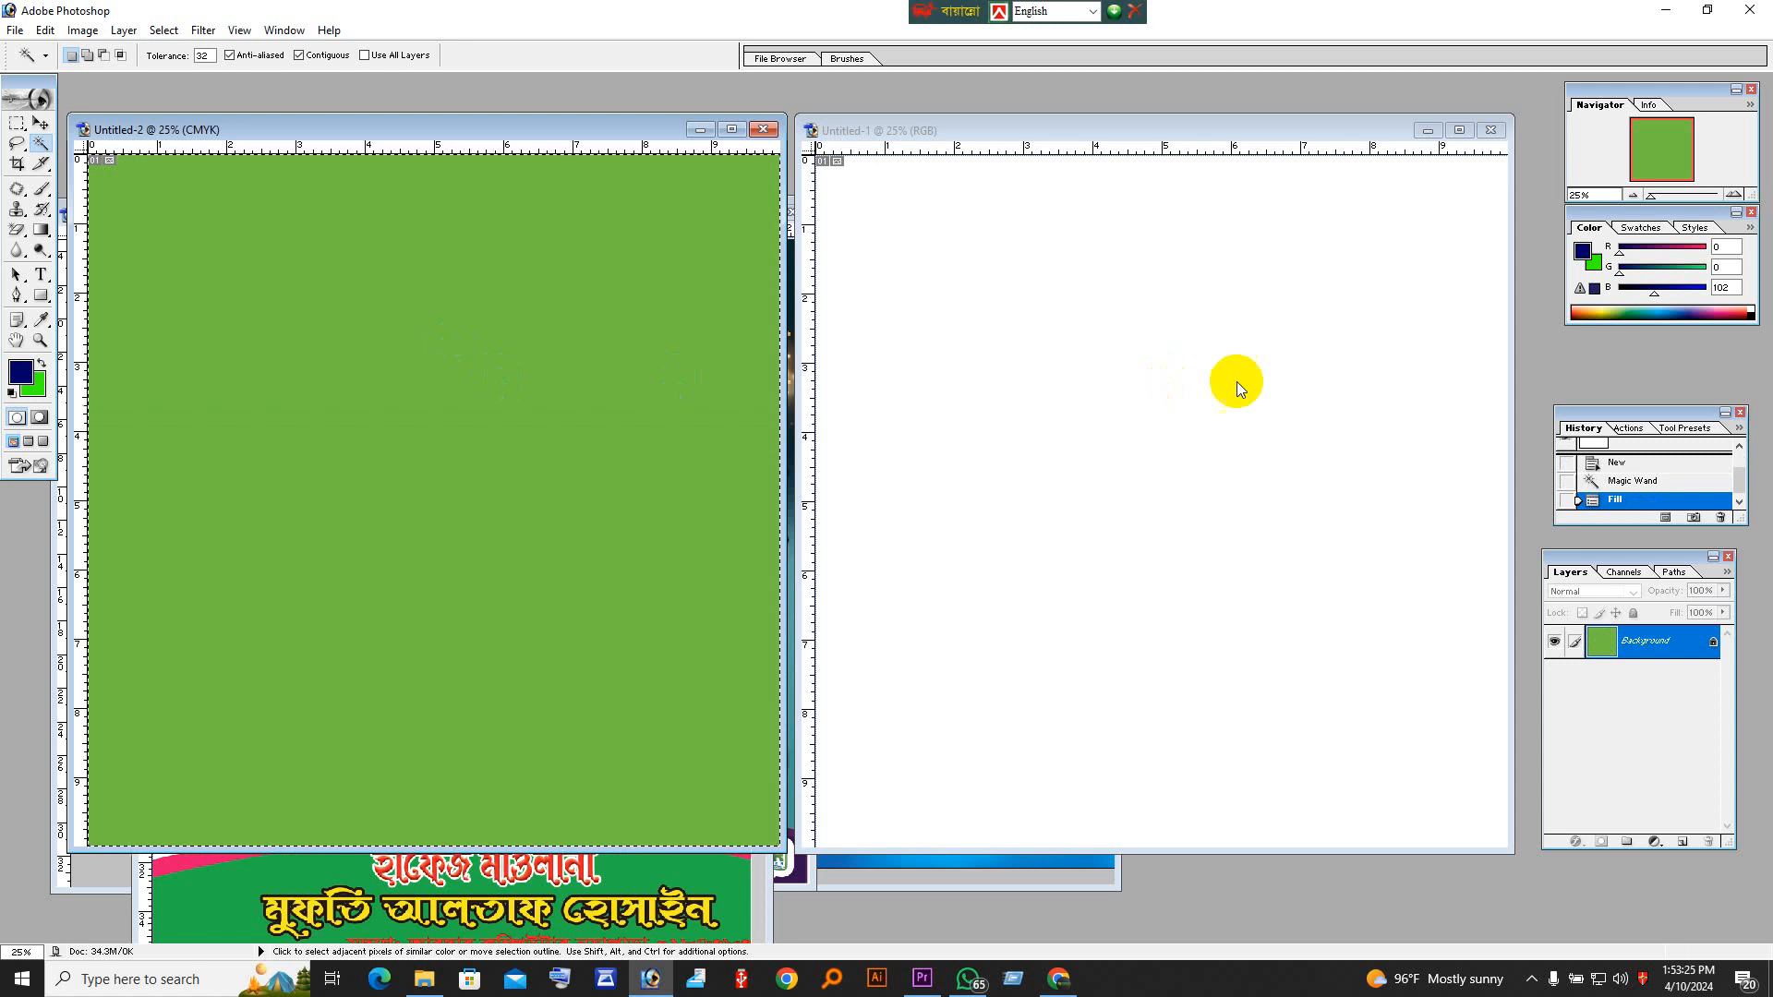
pyautogui.click(1251, 384)
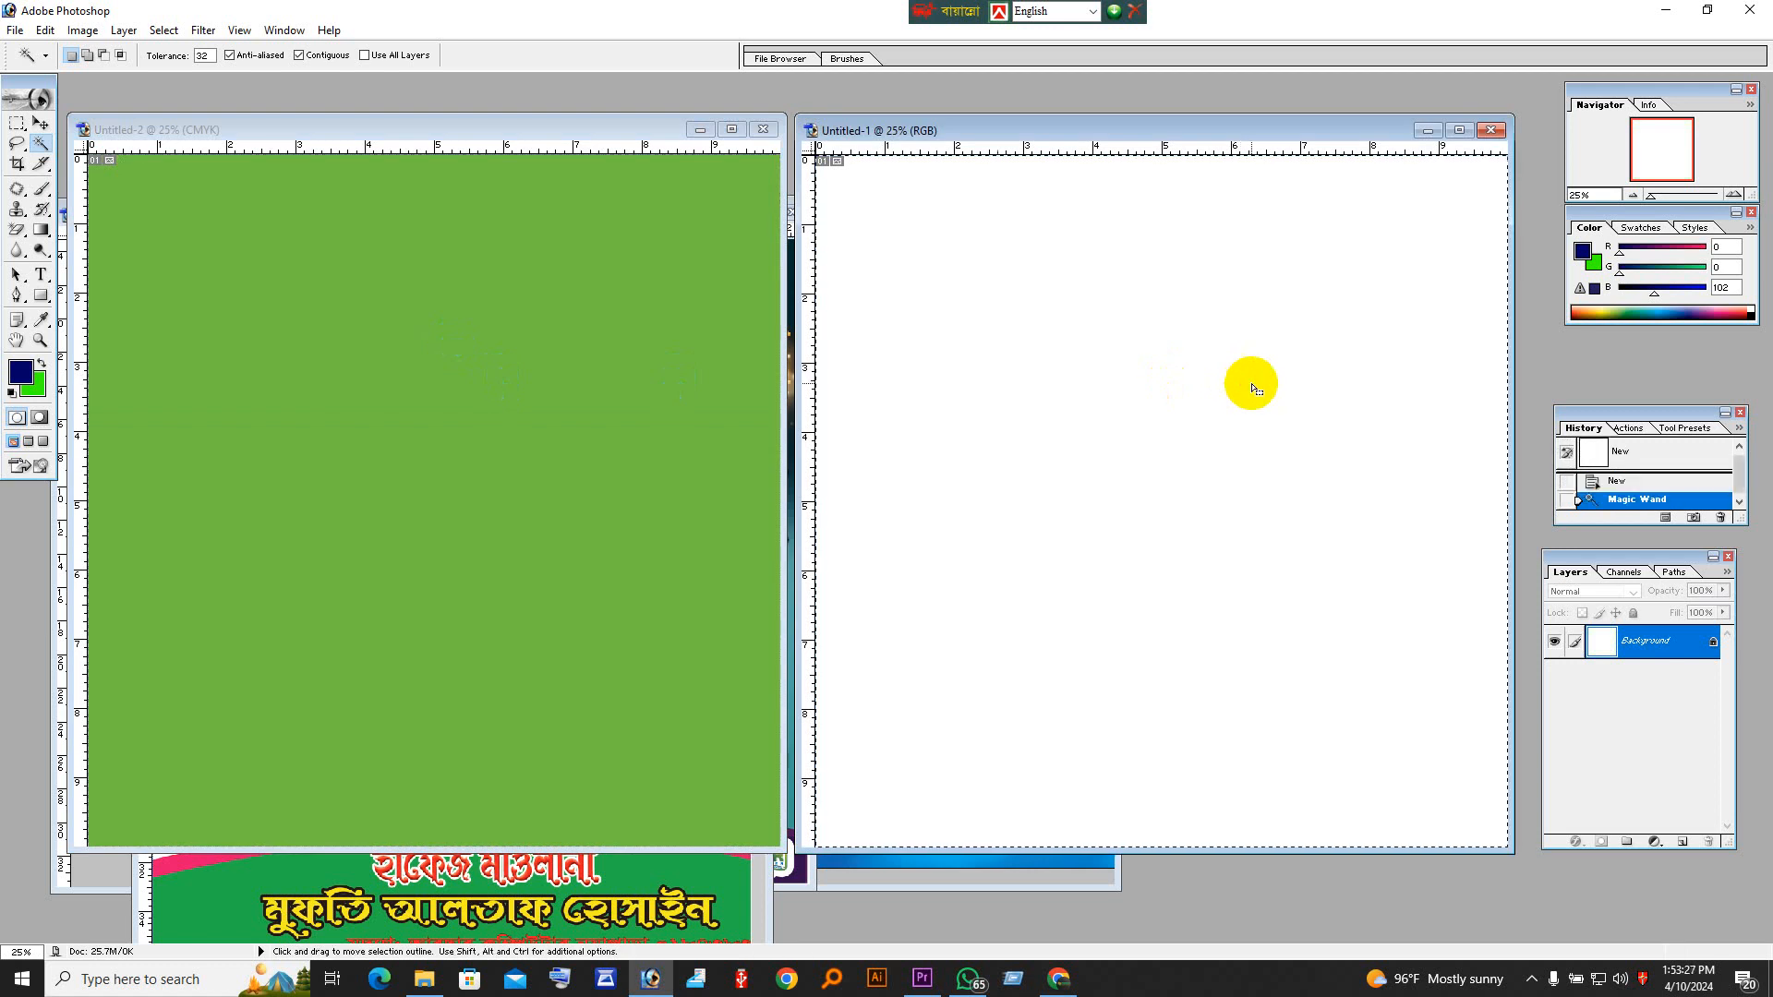
pyautogui.hotkey('ctrl', 'BackSpace')
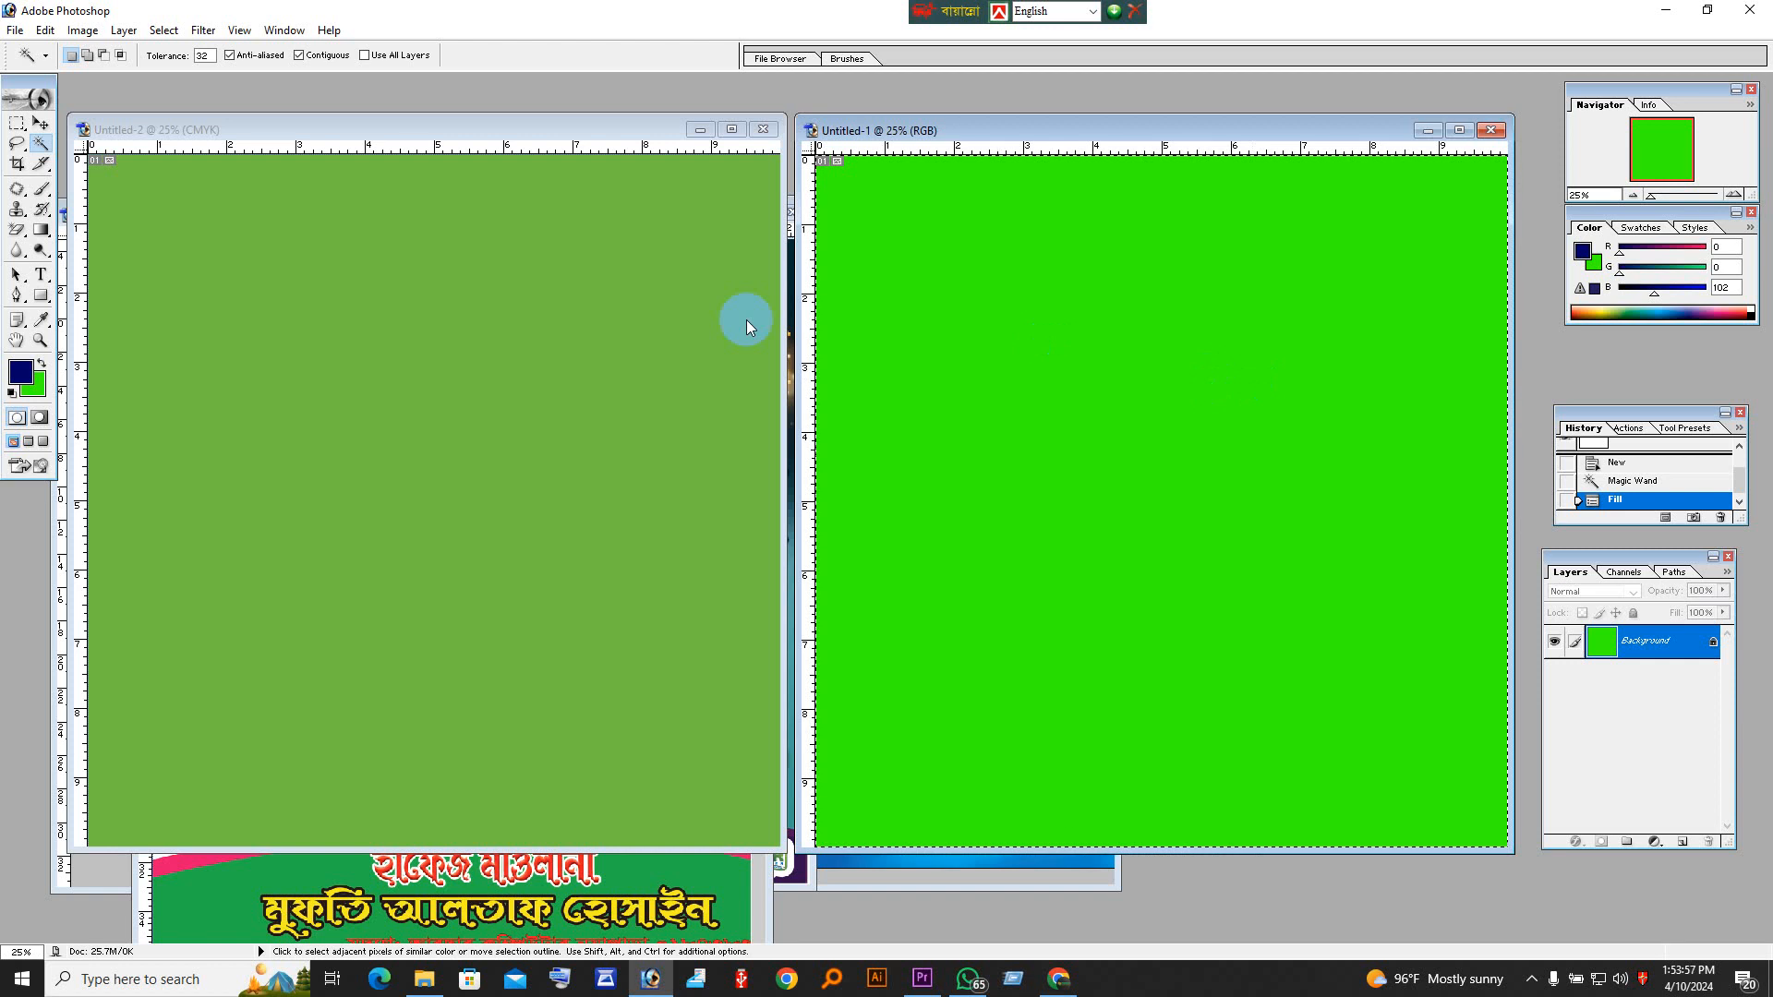
# Step: Close both green-filled comparison documents, the CMYK one and the RGB one, without saving their changes
pyautogui.click(41, 123)
pyautogui.click(373, 135)
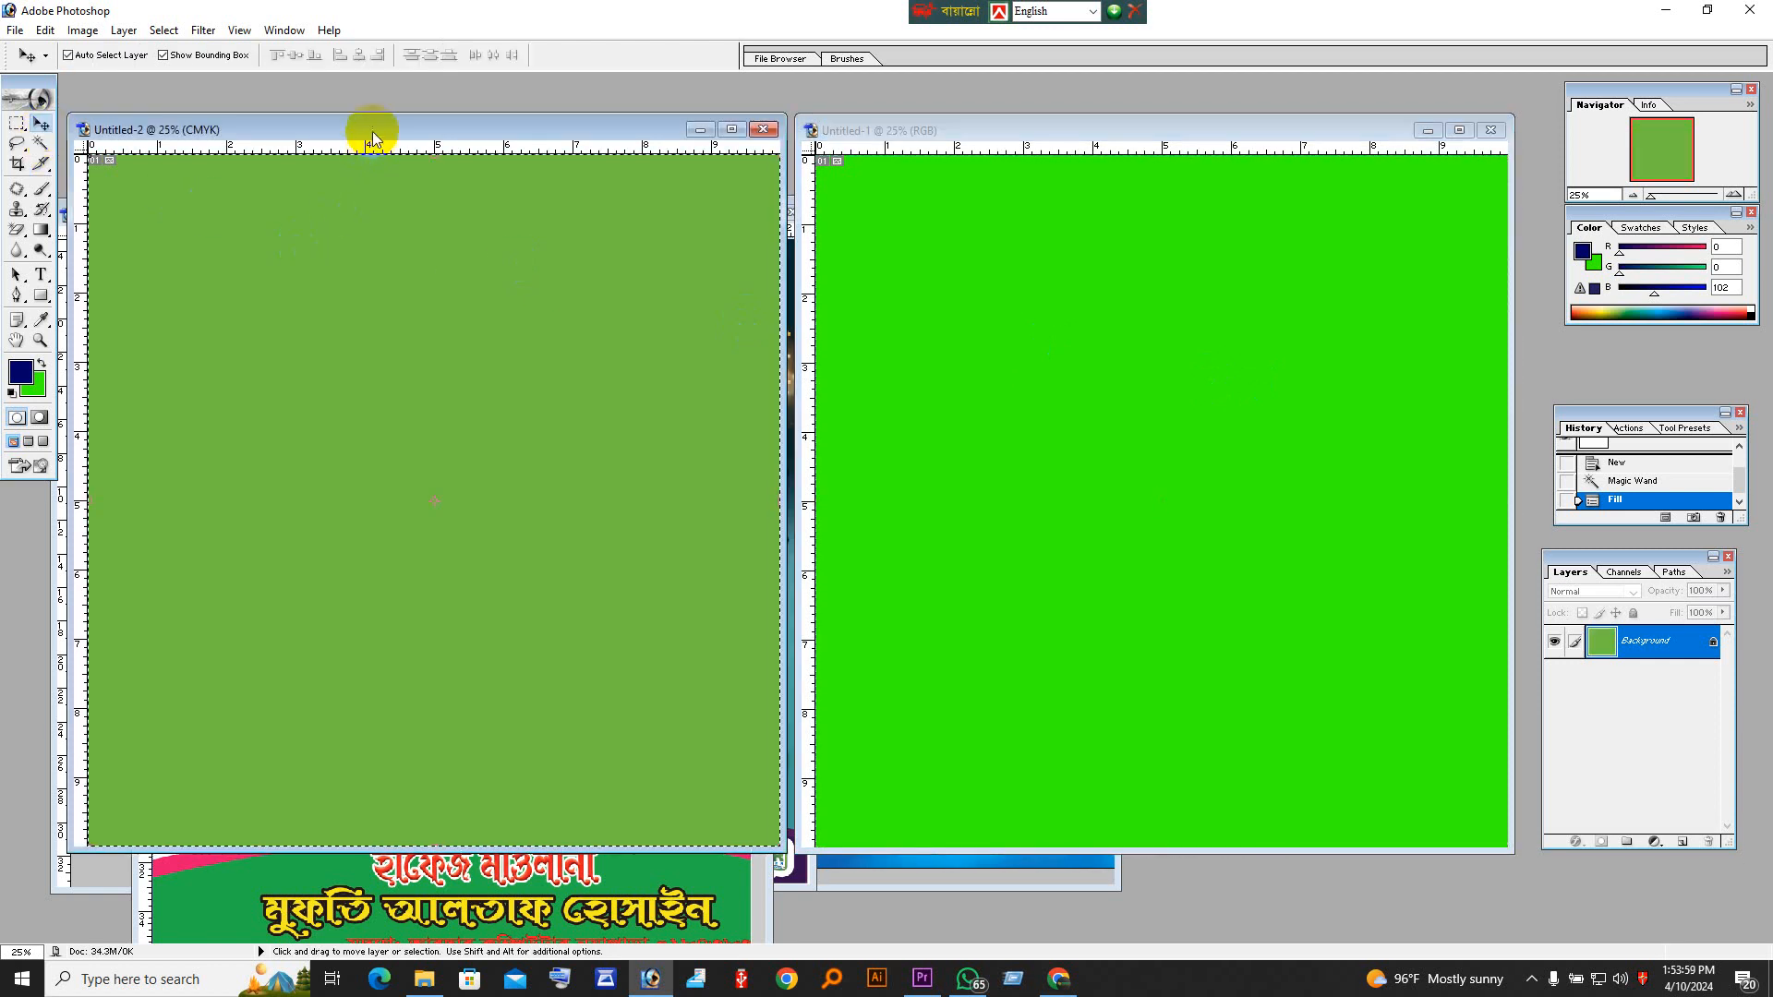
pyautogui.moveTo(373, 135); pyautogui.dragTo(406, 324)
pyautogui.click(795, 318)
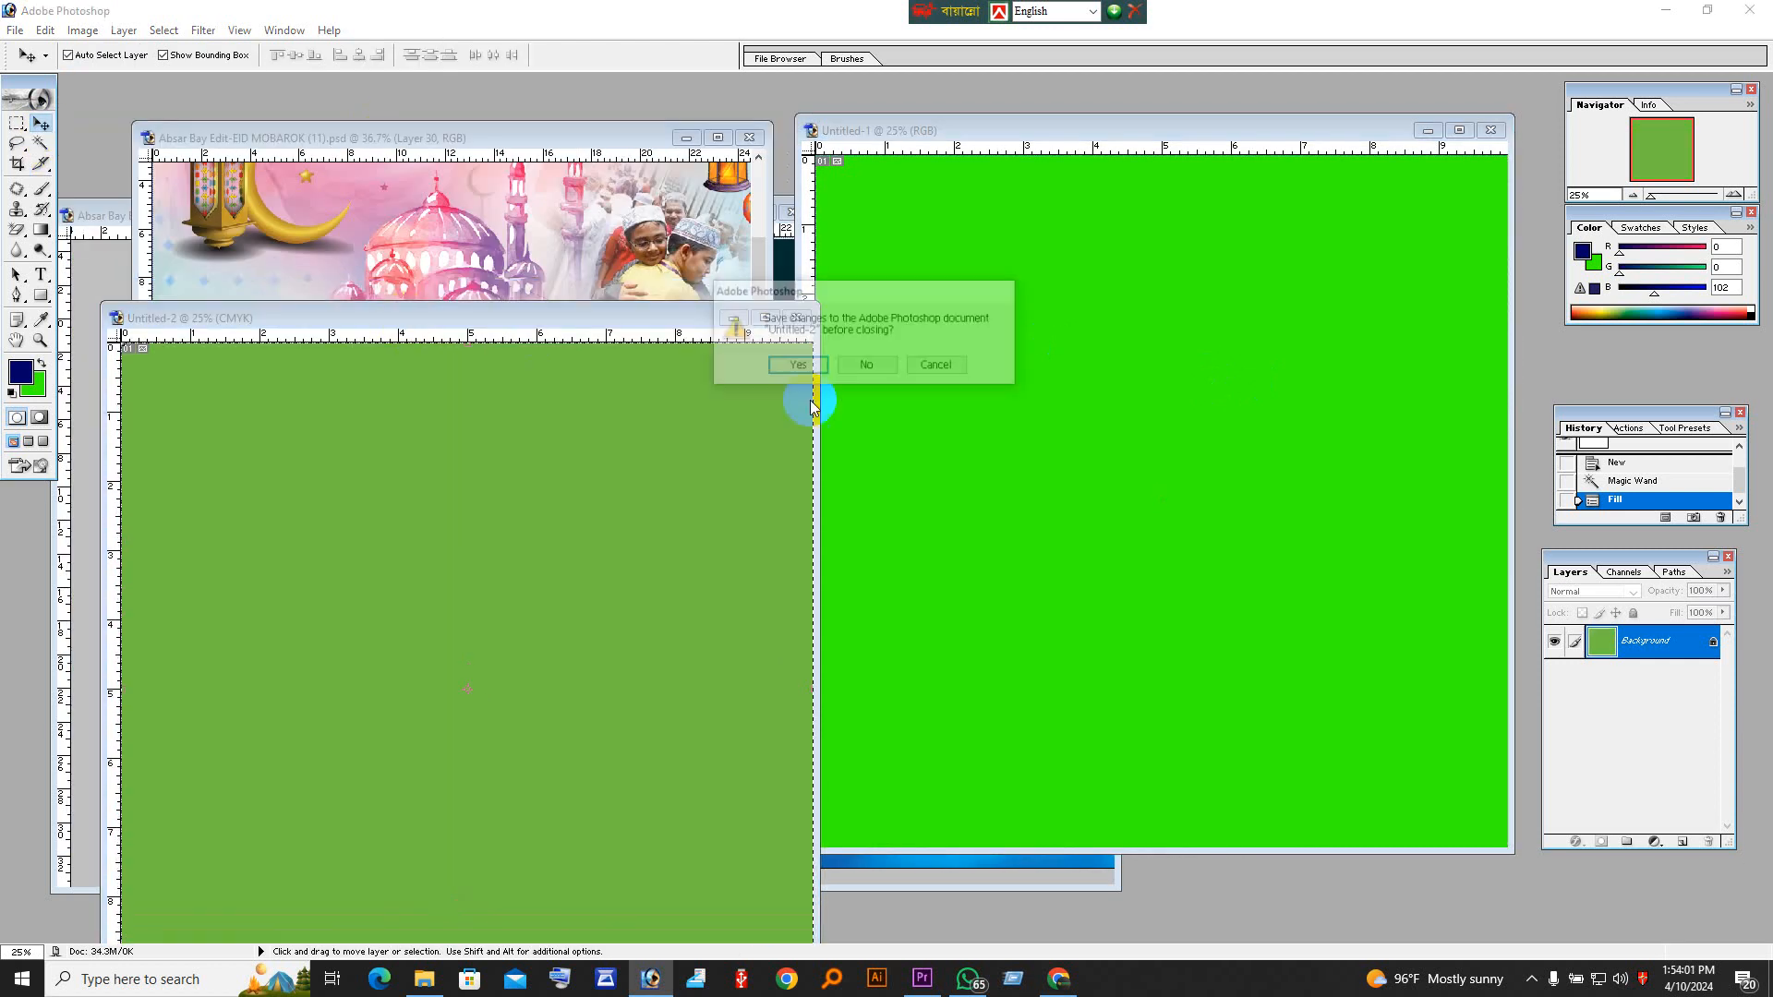
pyautogui.click(876, 374)
pyautogui.click(1491, 131)
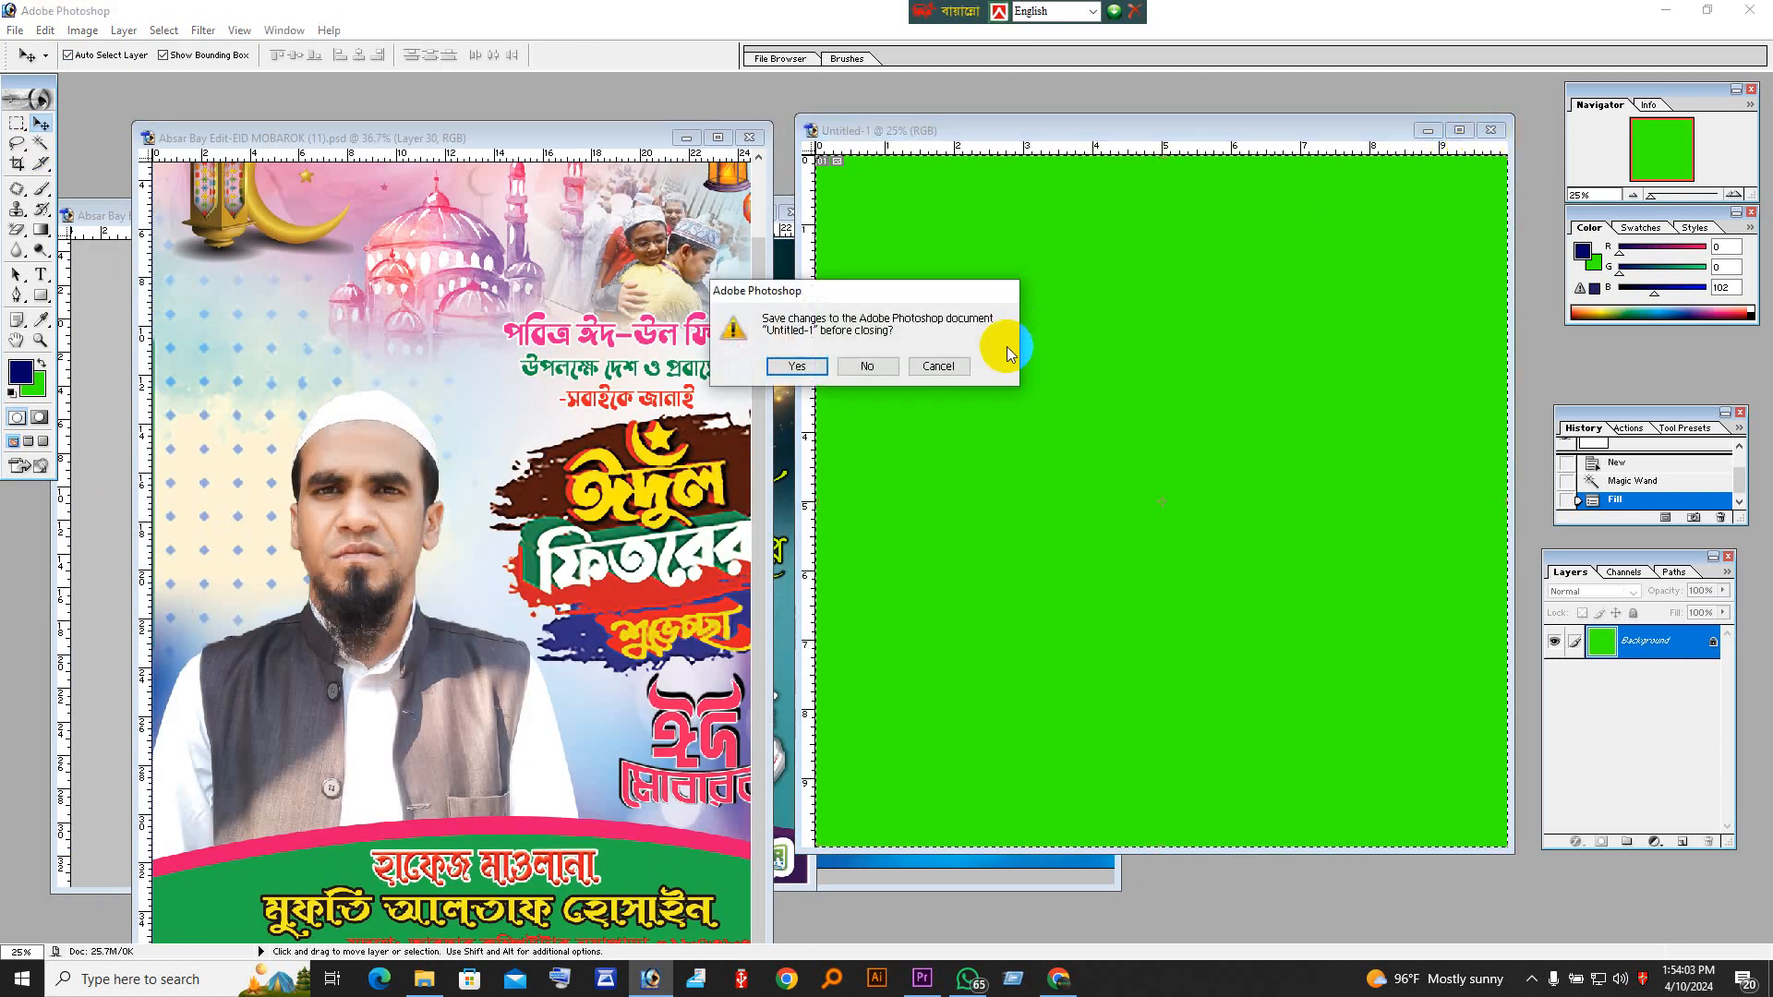
pyautogui.click(867, 366)
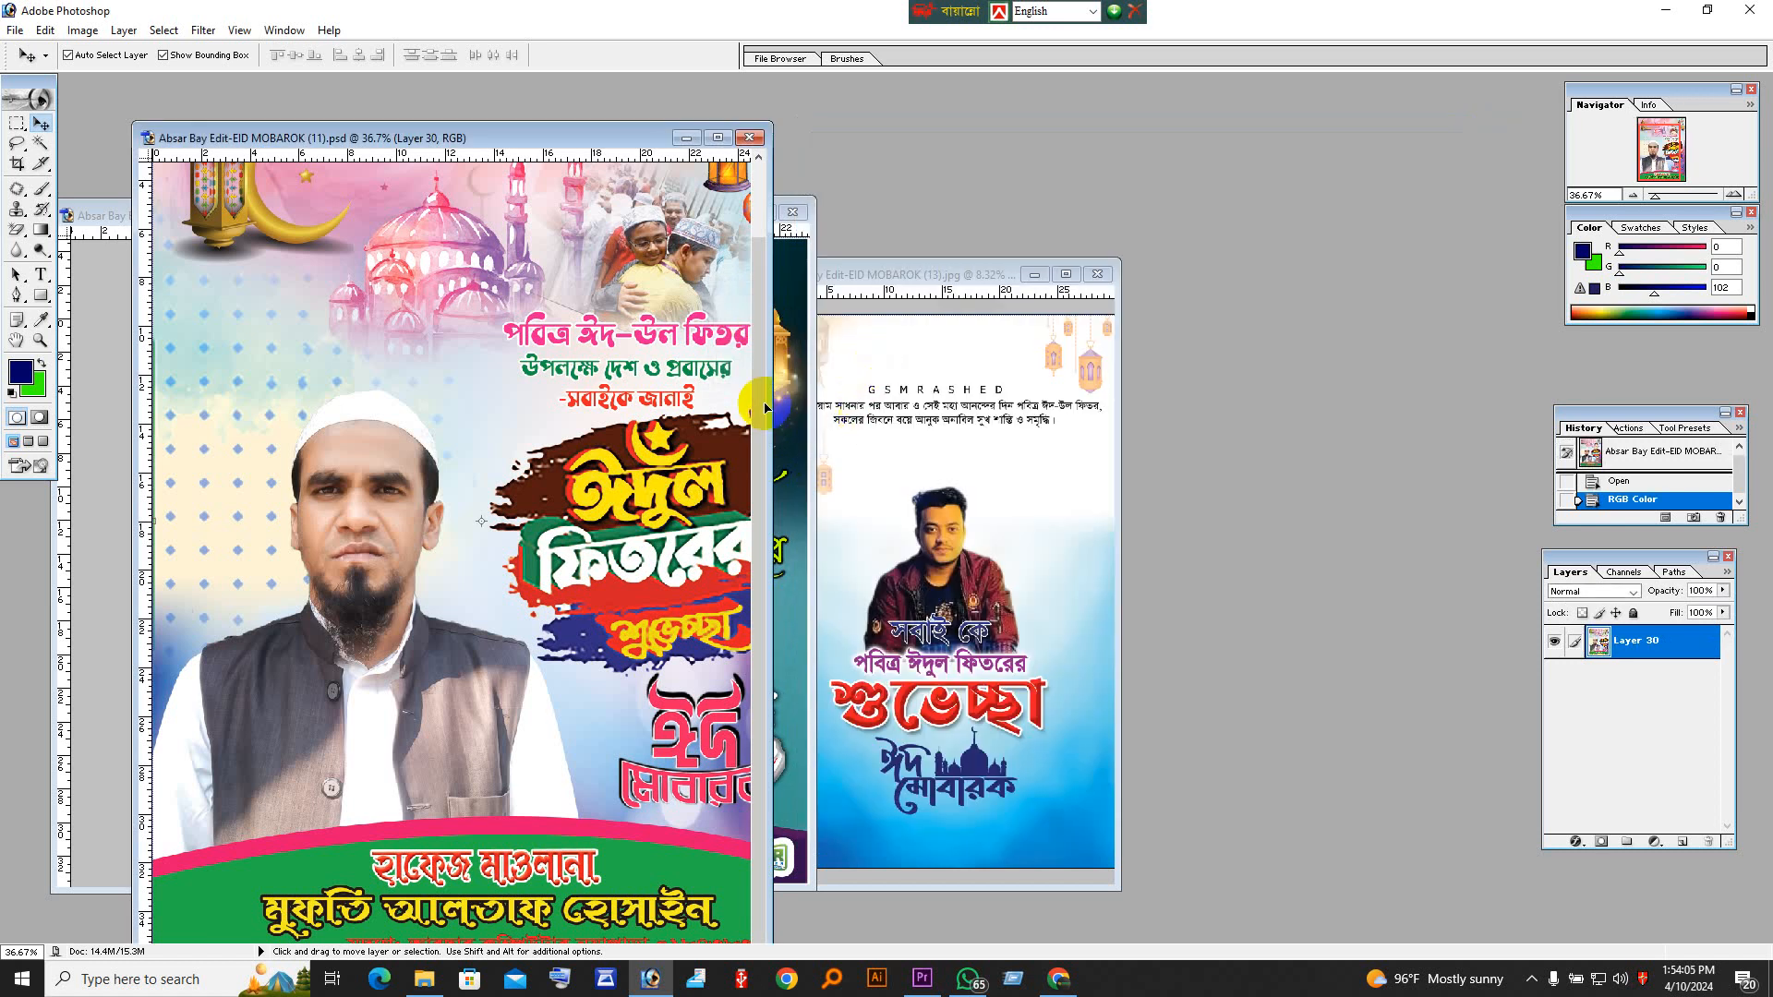
# Step: Look over the Eid poster and zoom out to 25% to view the whole design
pyautogui.scroll(3, 674, 373)
pyautogui.scroll(-3, 667, 380)
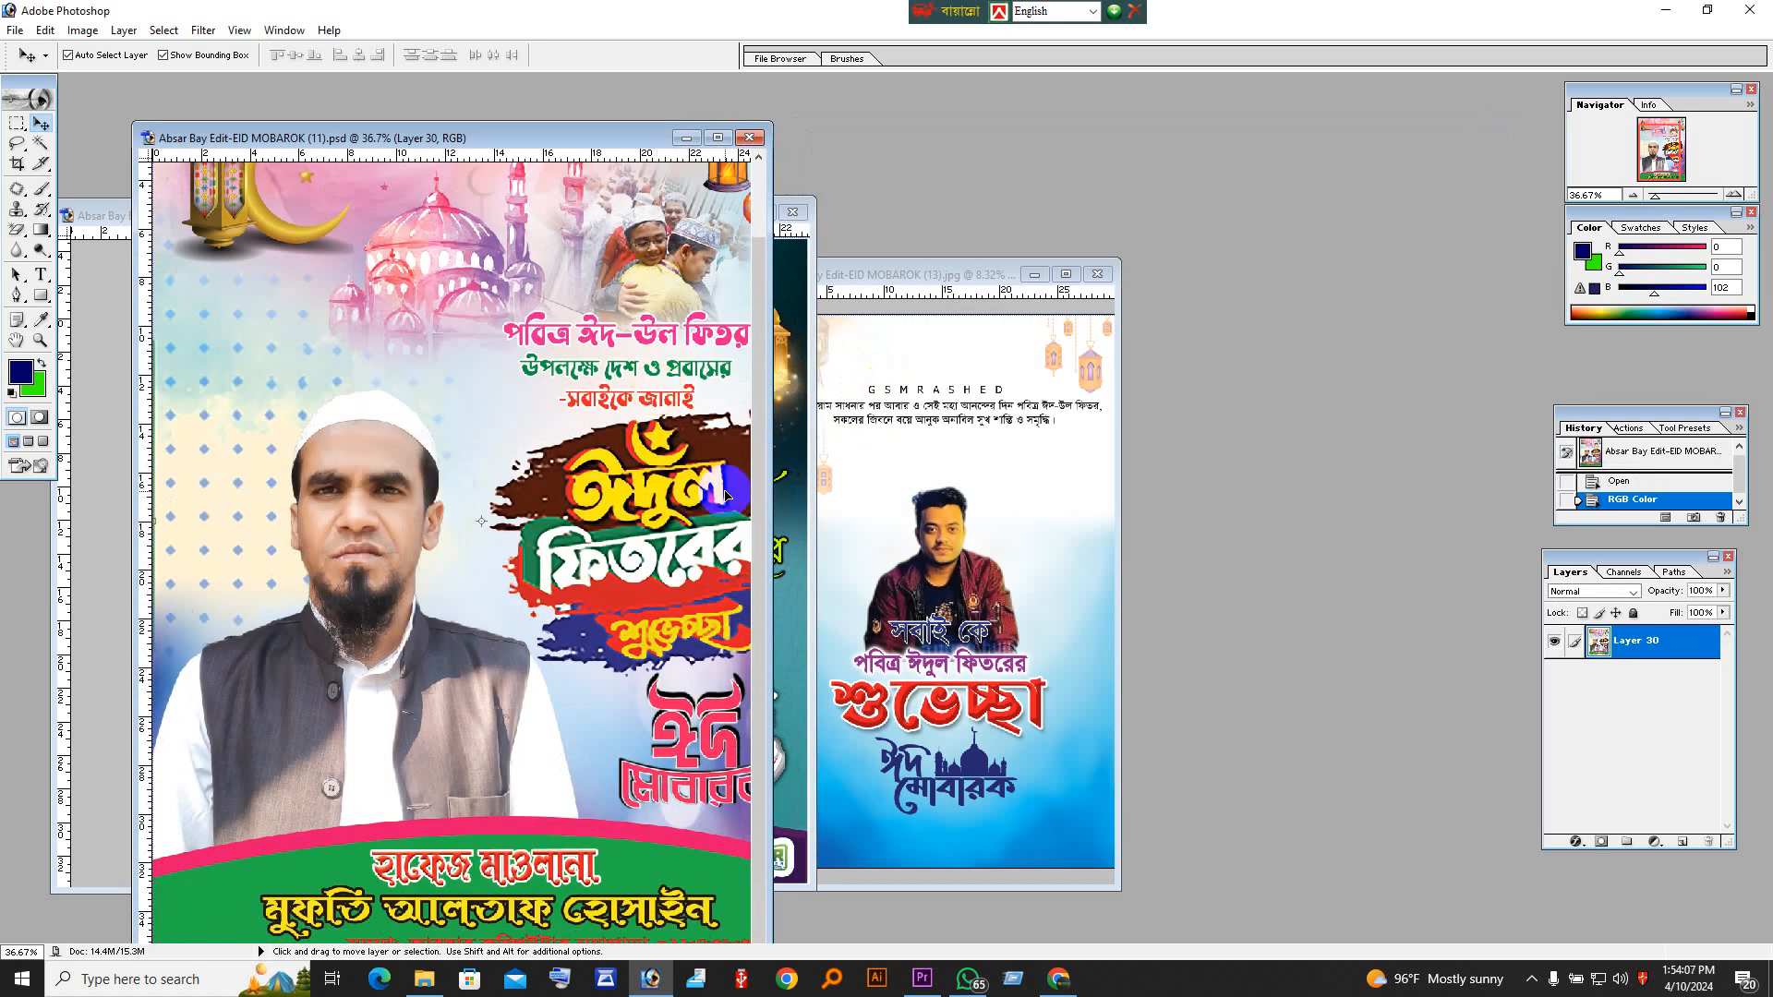
pyautogui.scroll(-2, 683, 499)
pyautogui.scroll(3, 533, 493)
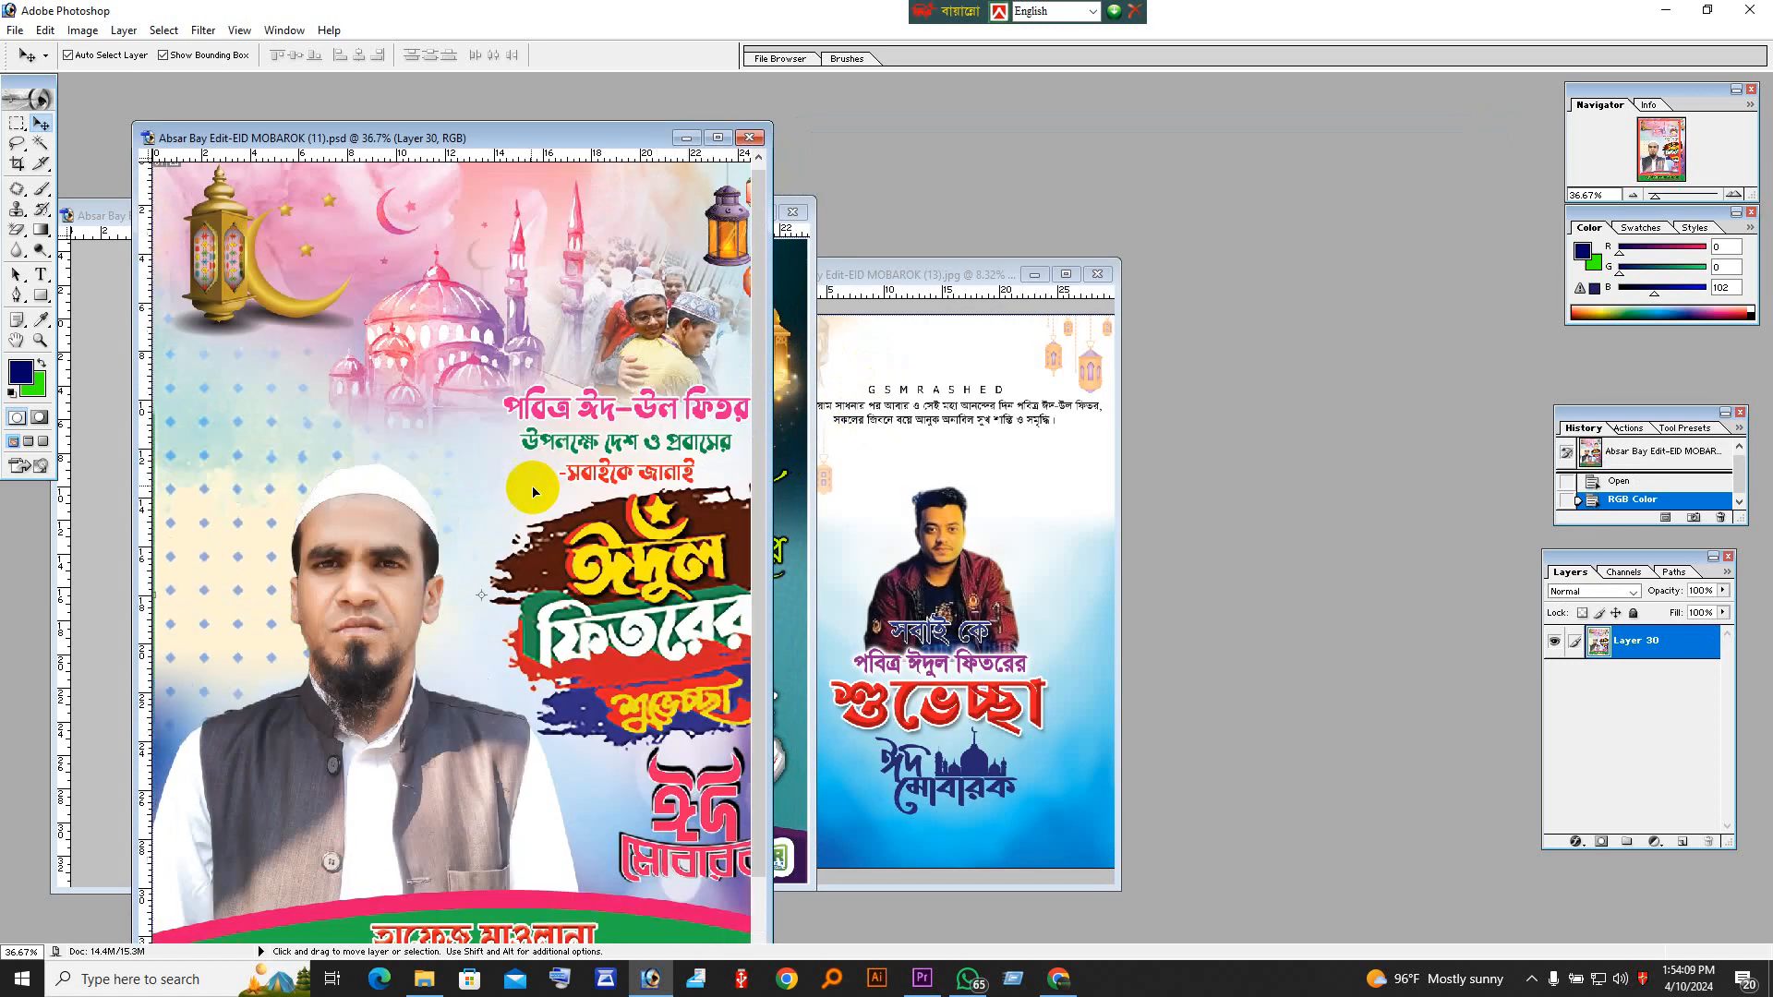
pyautogui.scroll(1, 533, 493)
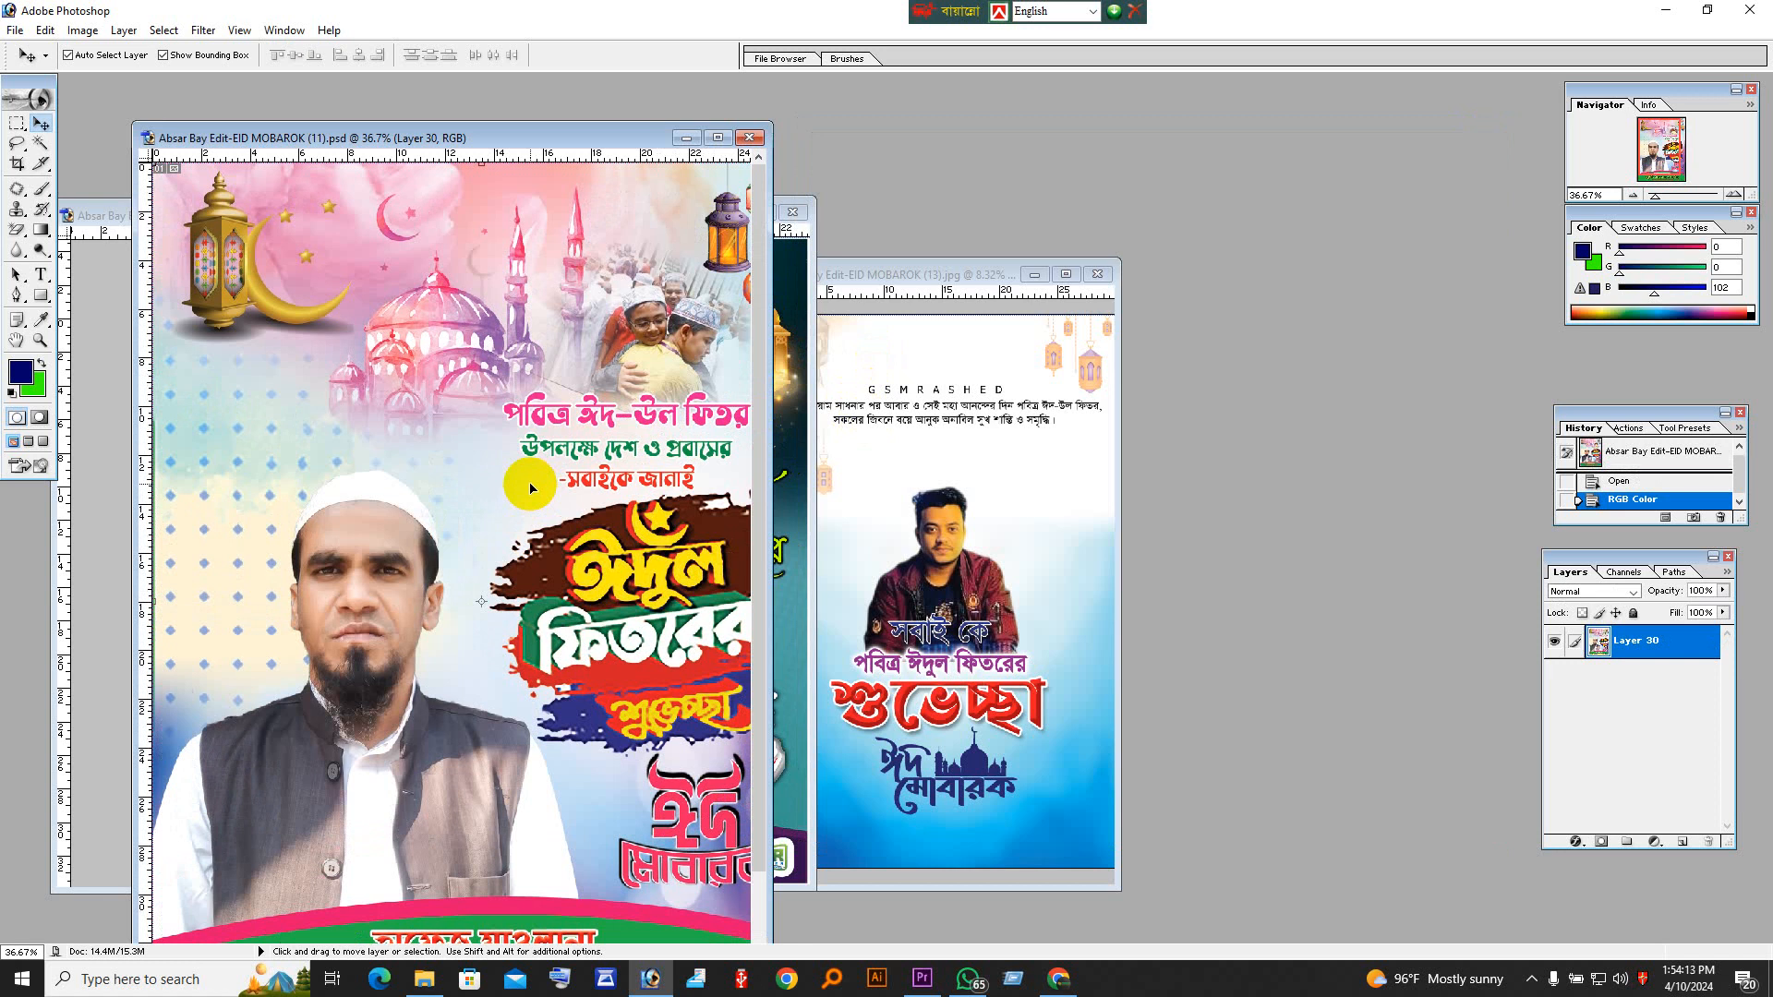
pyautogui.scroll(-2, 464, 526)
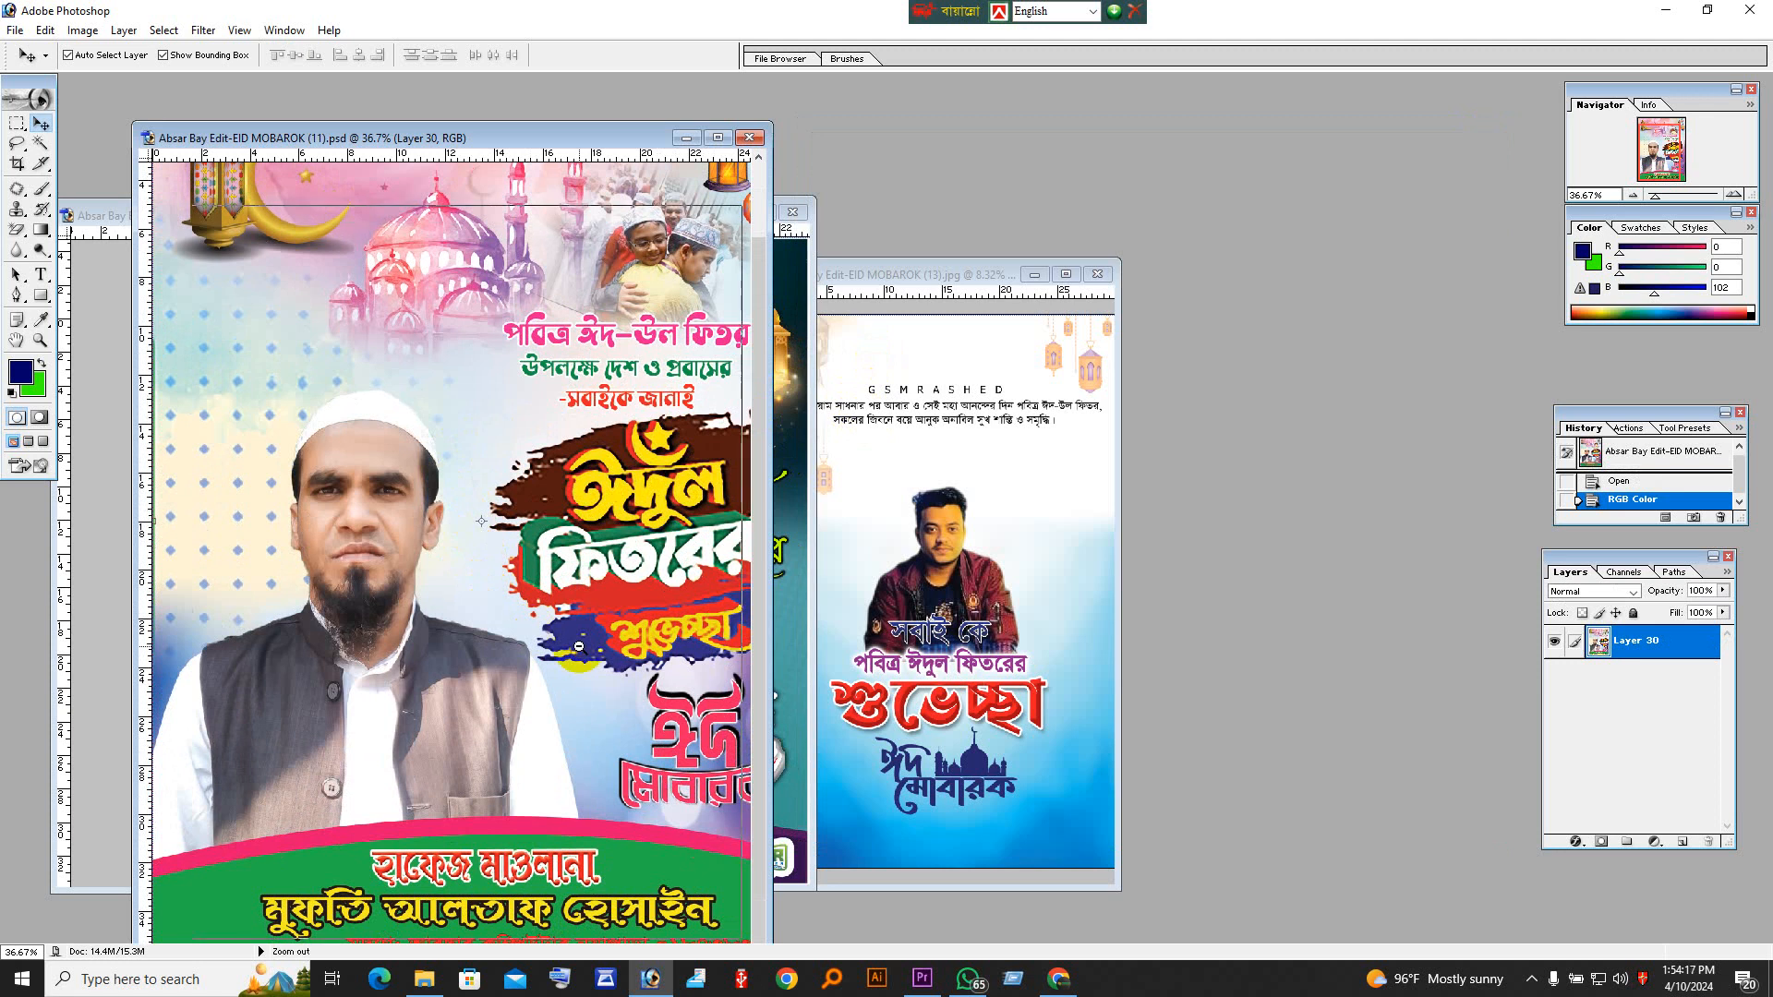
pyautogui.hotkey('ctrl', '-')
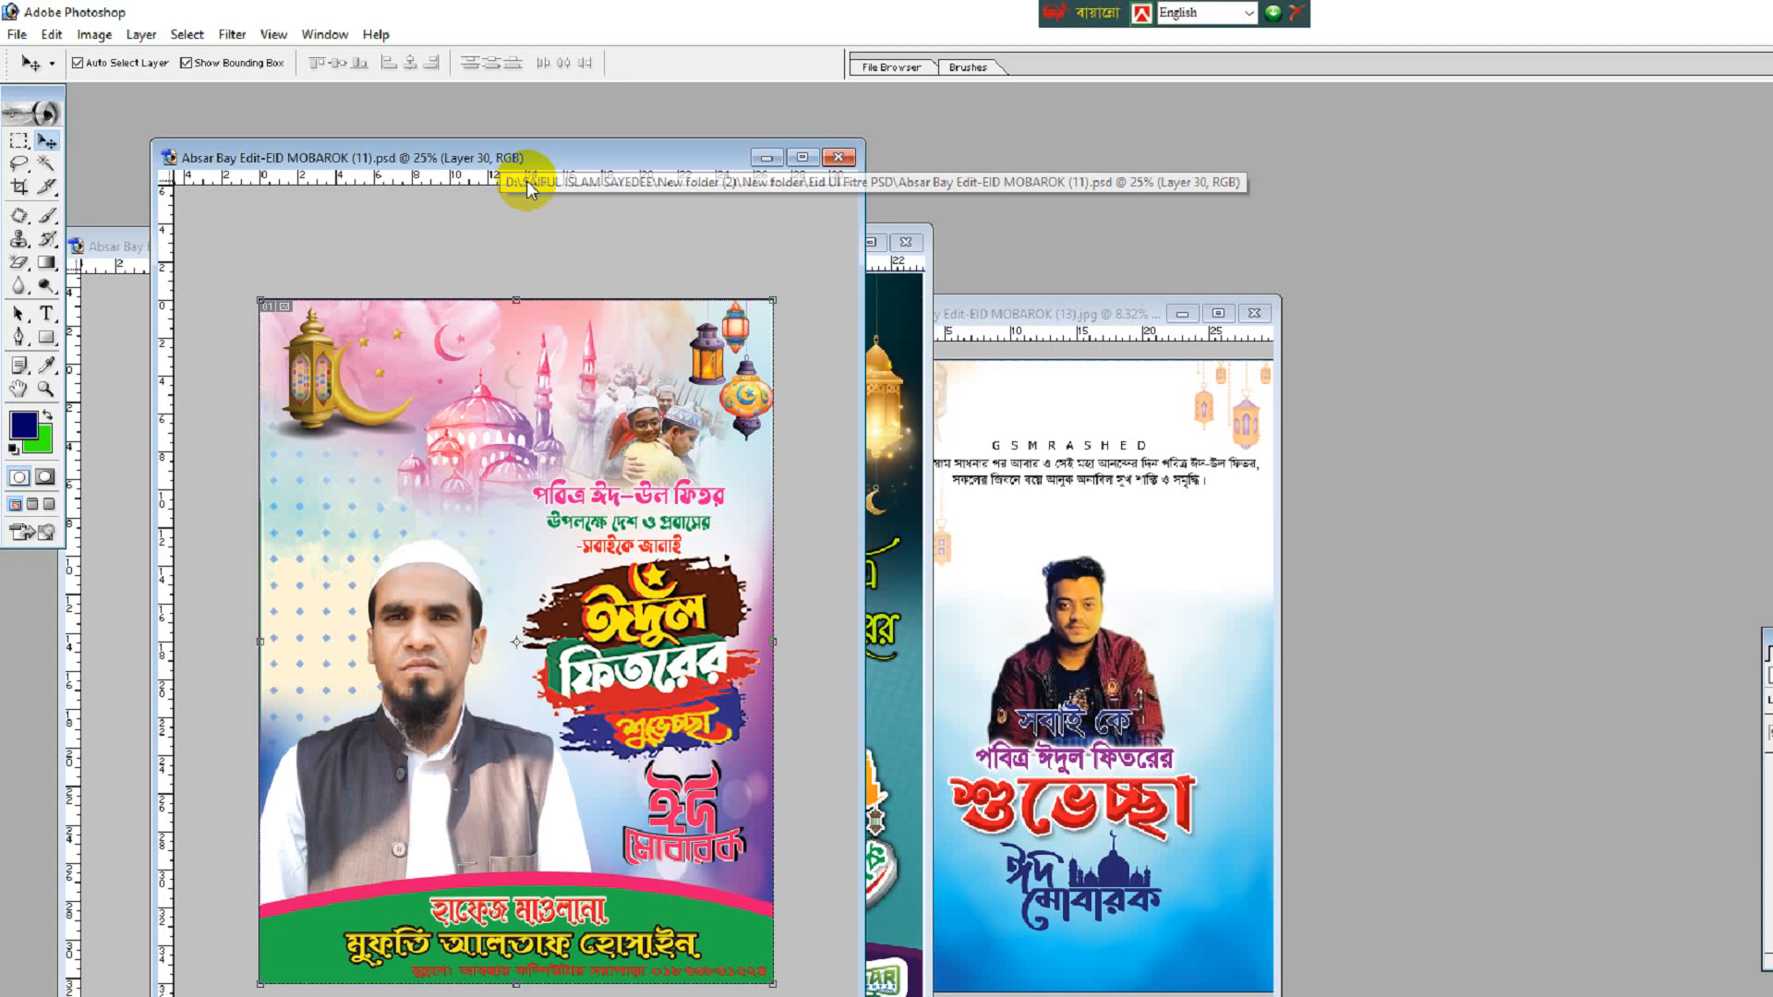
# Step: Review the color mode options available for the poster, including RGB Color and CMYK Color, without changing the mode
pyautogui.click(95, 35)
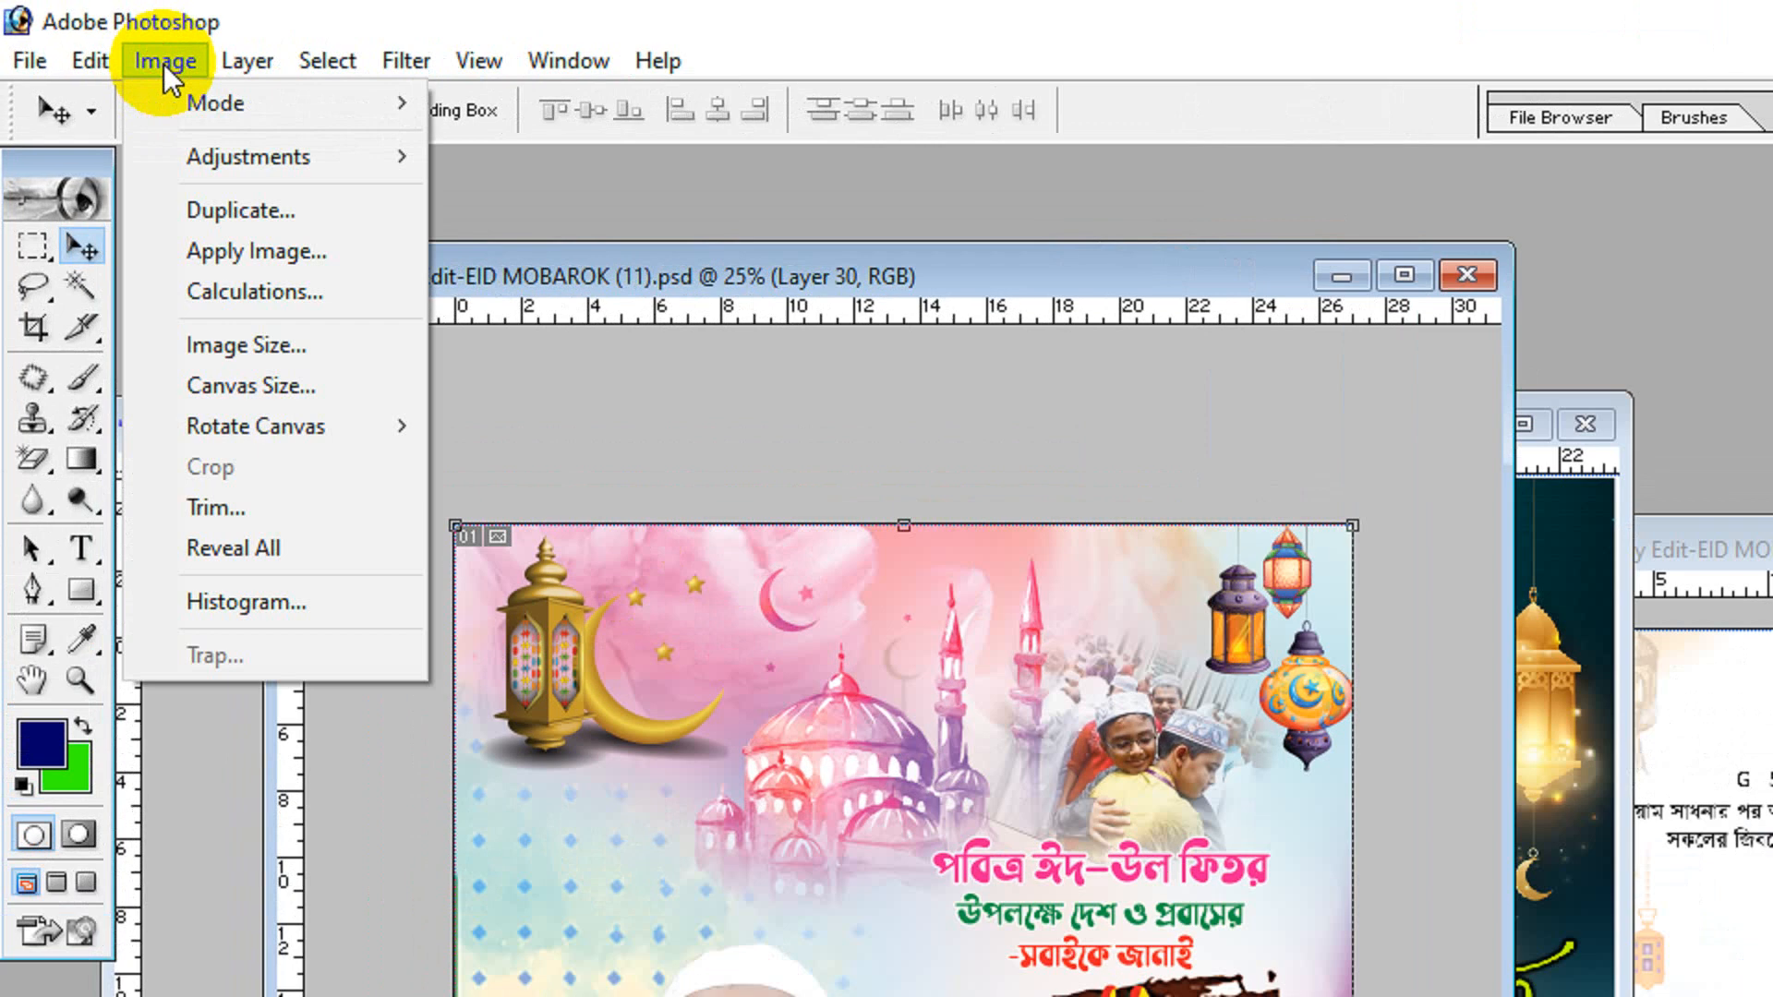
pyautogui.moveTo(218, 103)
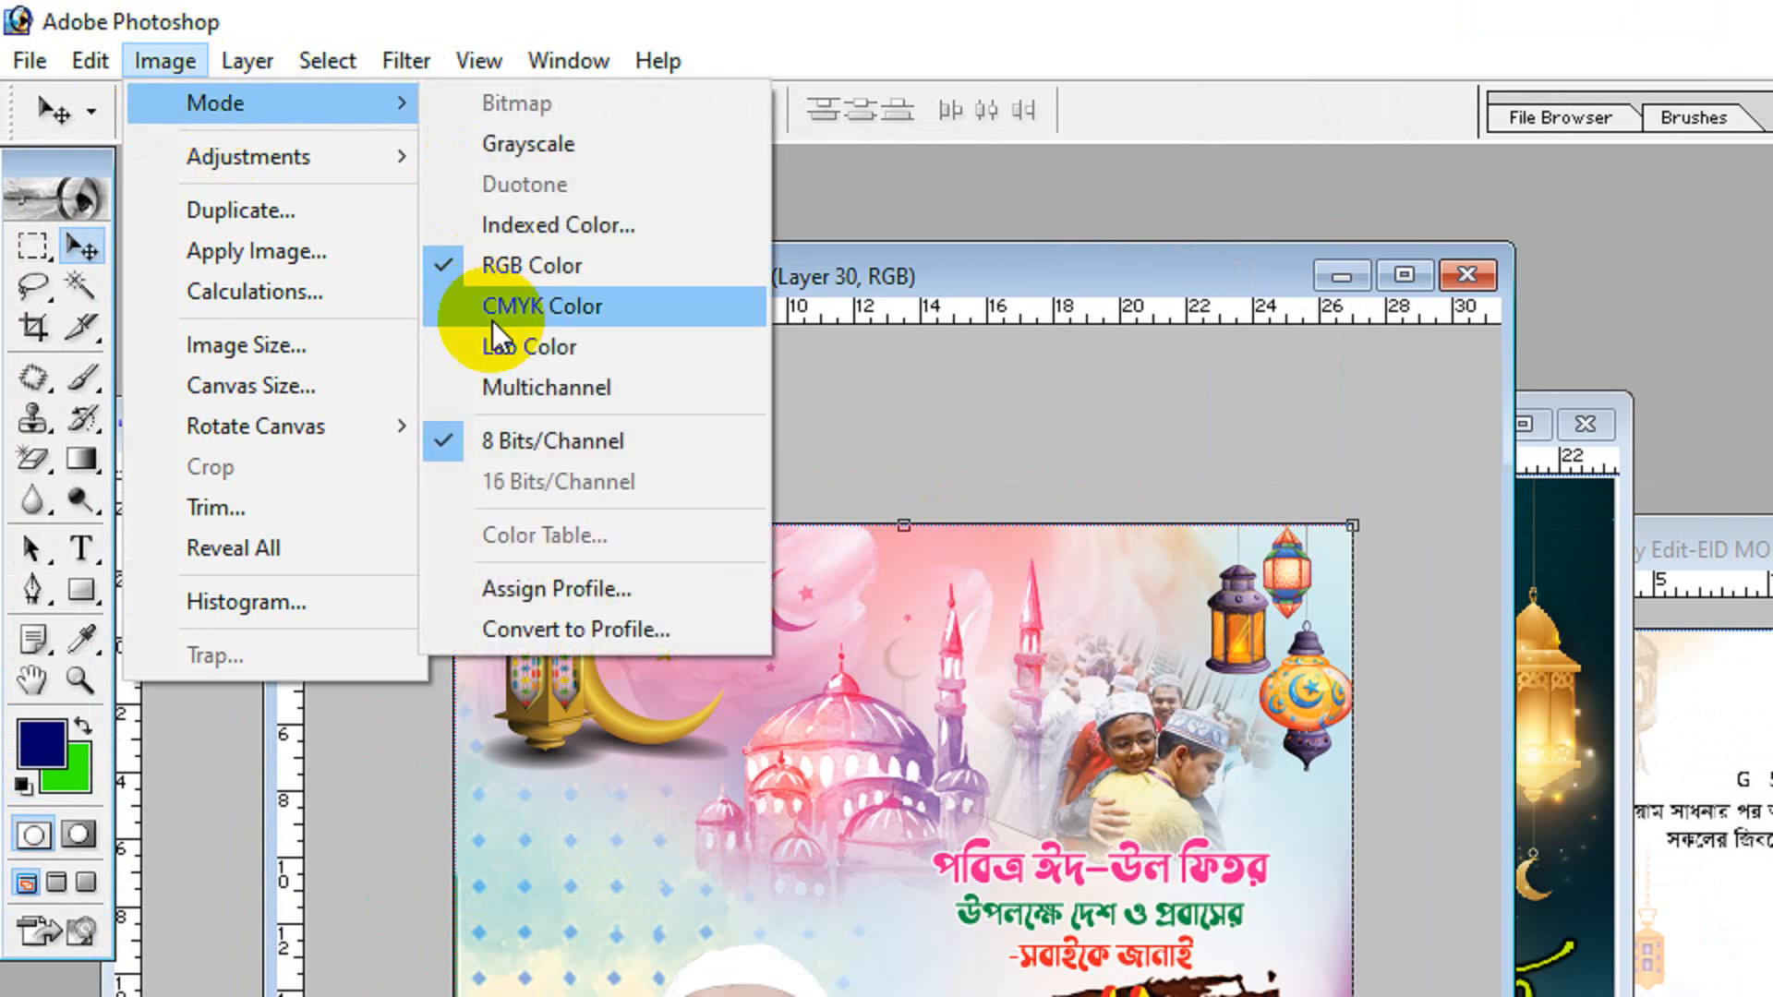
pyautogui.click(175, 59)
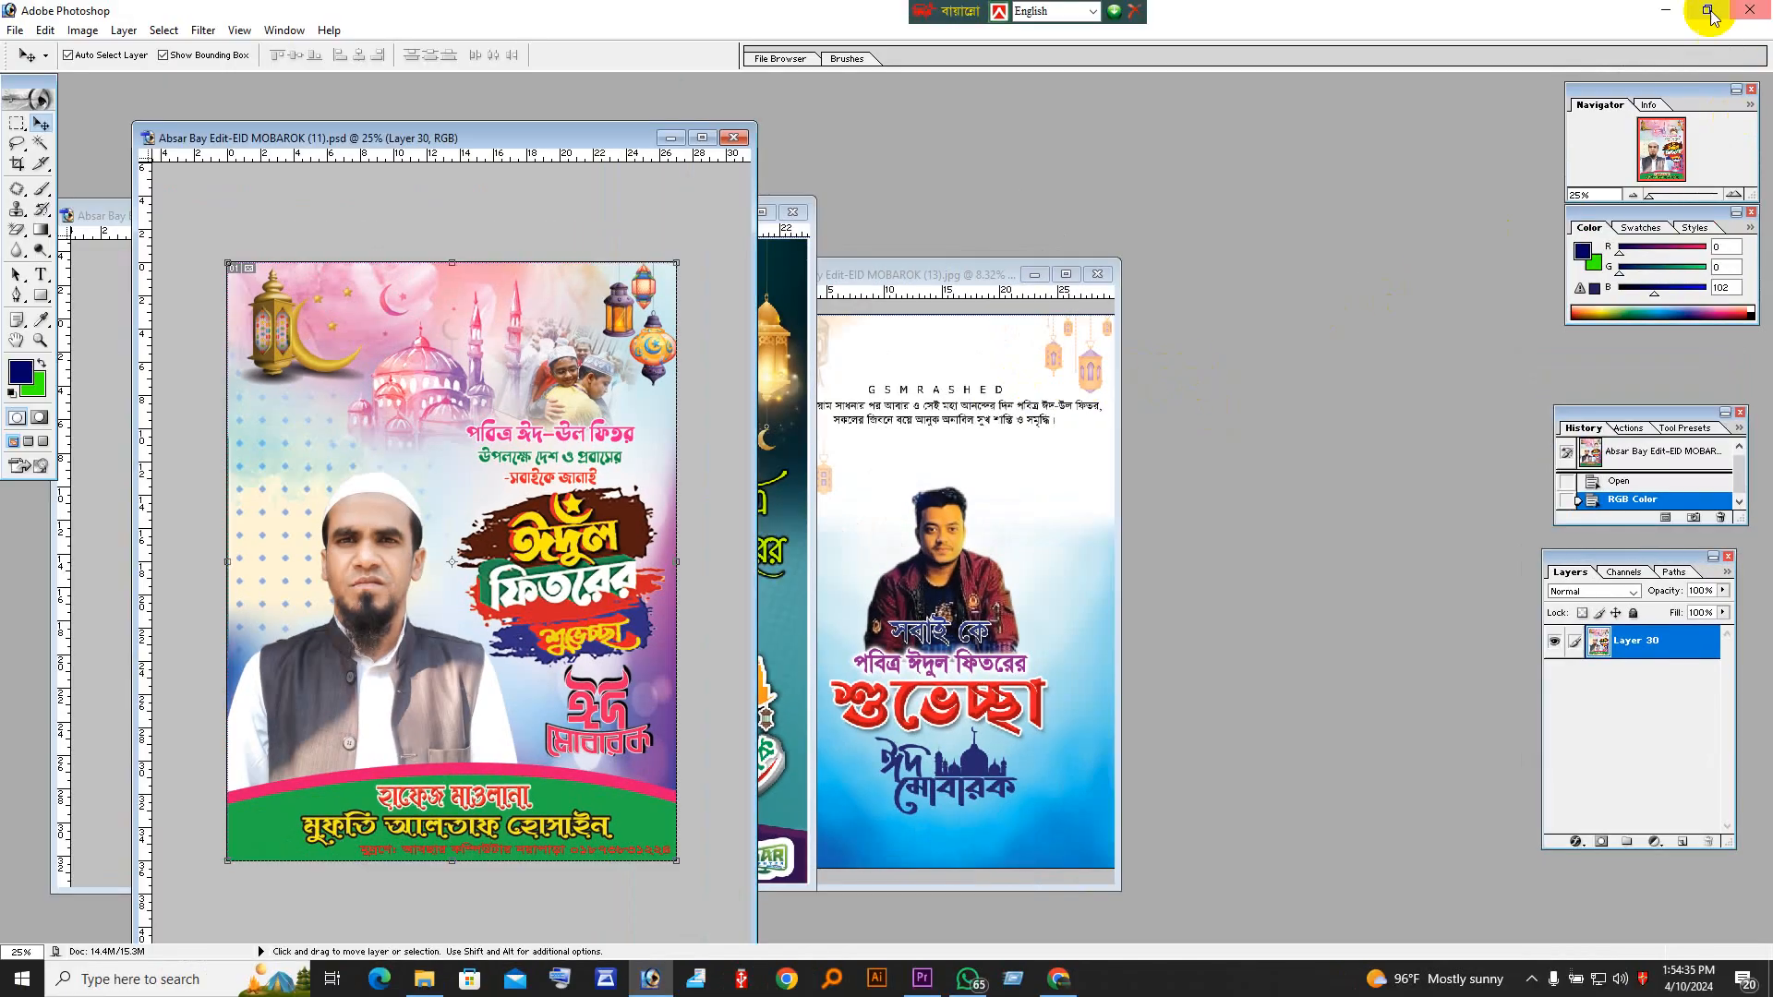
# Step: Minimize Photoshop to reach the desktop and show the hidden system tray icons
pyautogui.click(1665, 10)
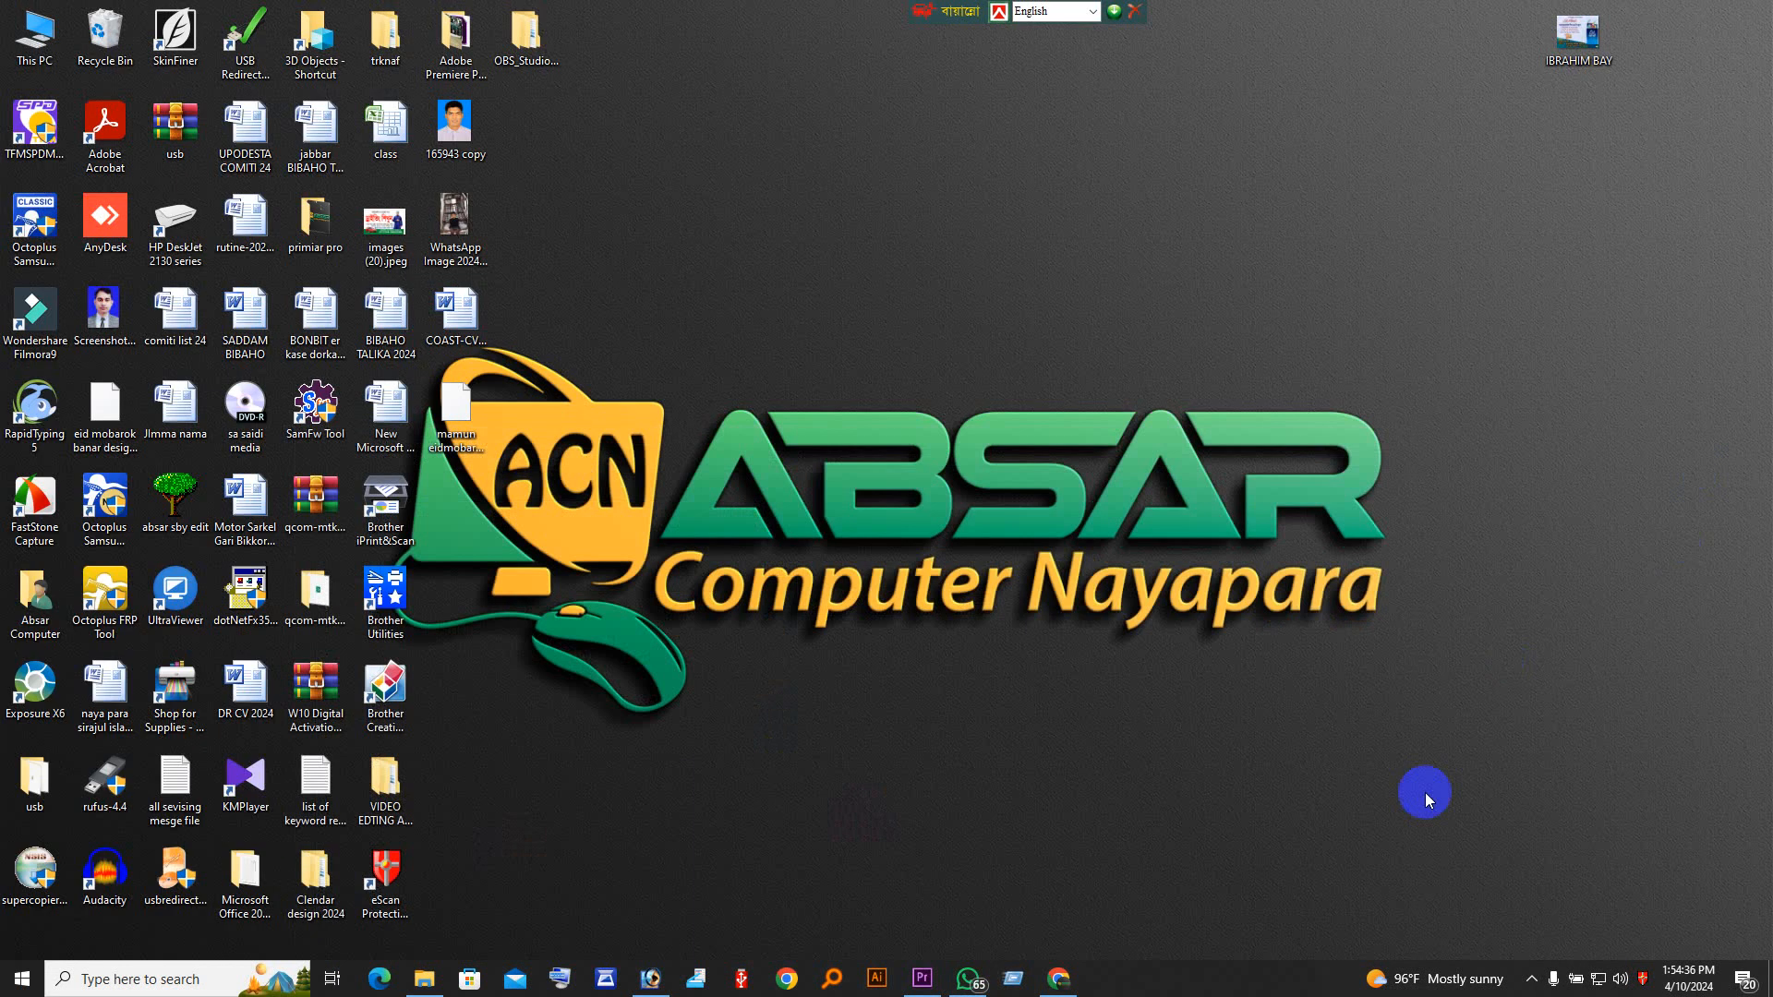
pyautogui.click(1531, 981)
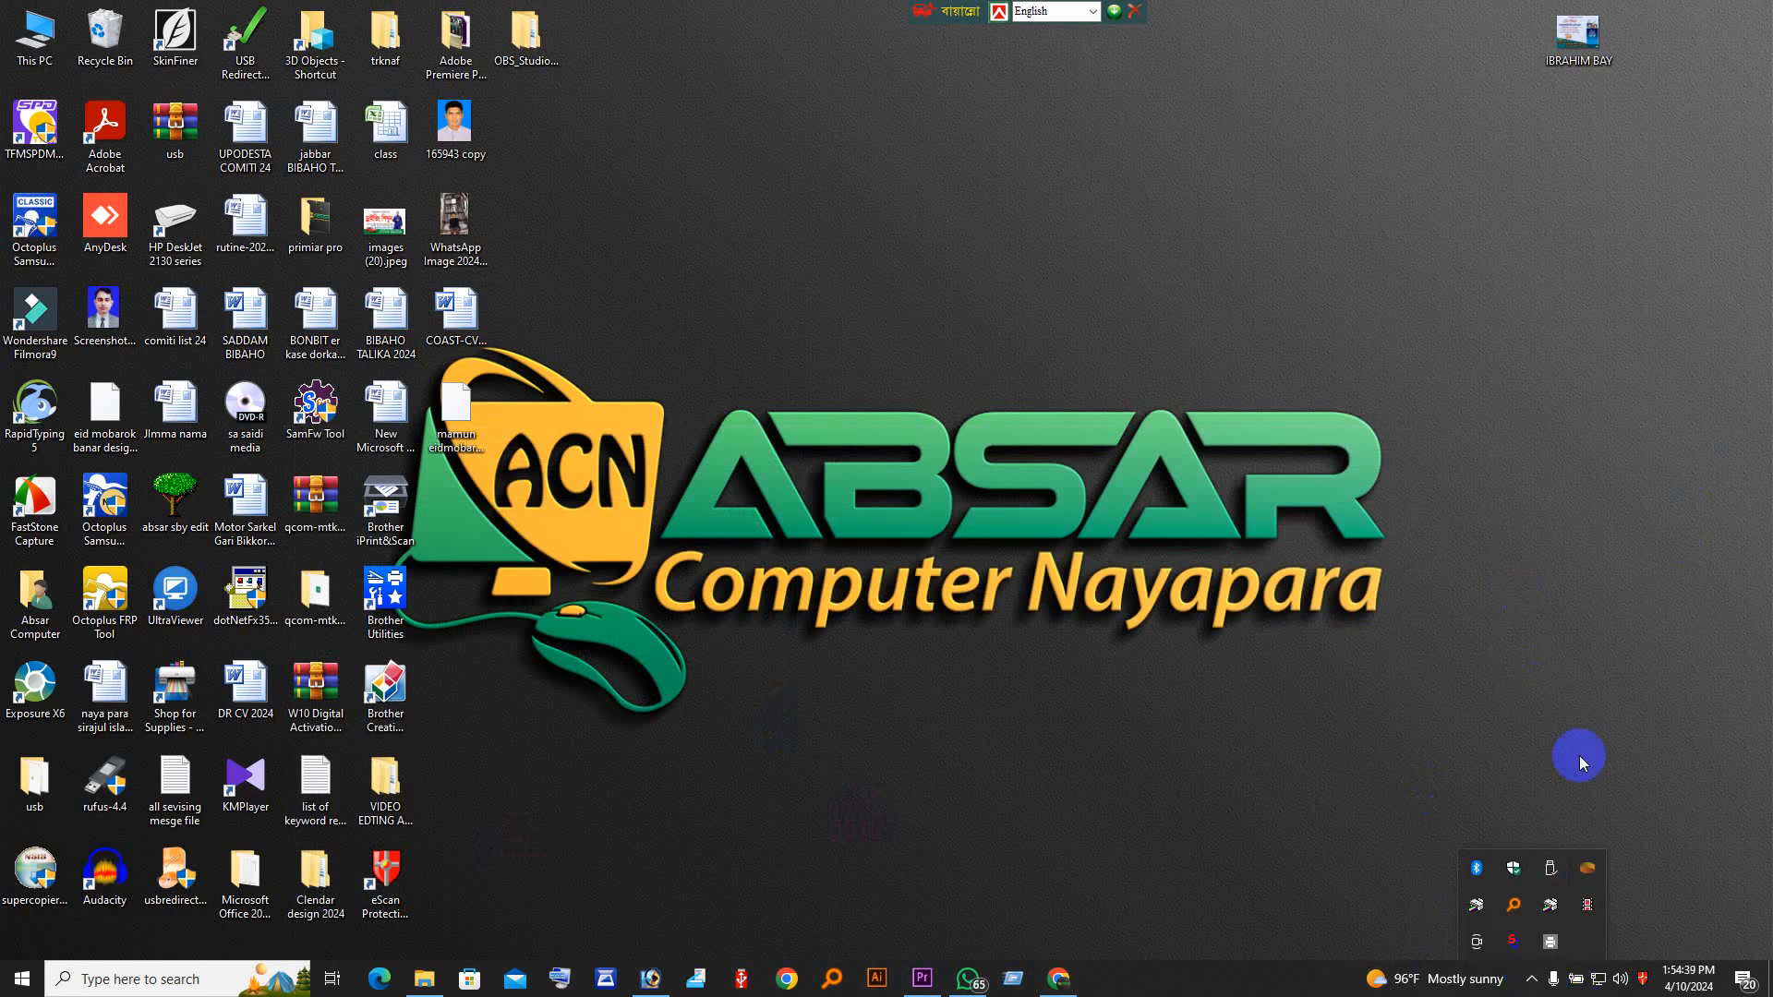